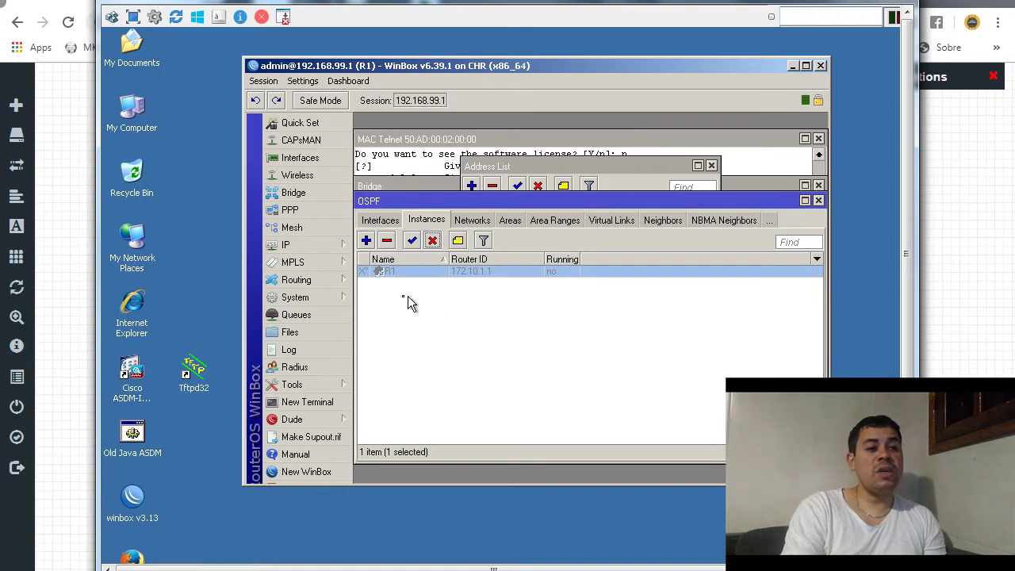
# - Bring R1's DHCP Client list to the front from the IP menu
pyautogui.click(334, 250)
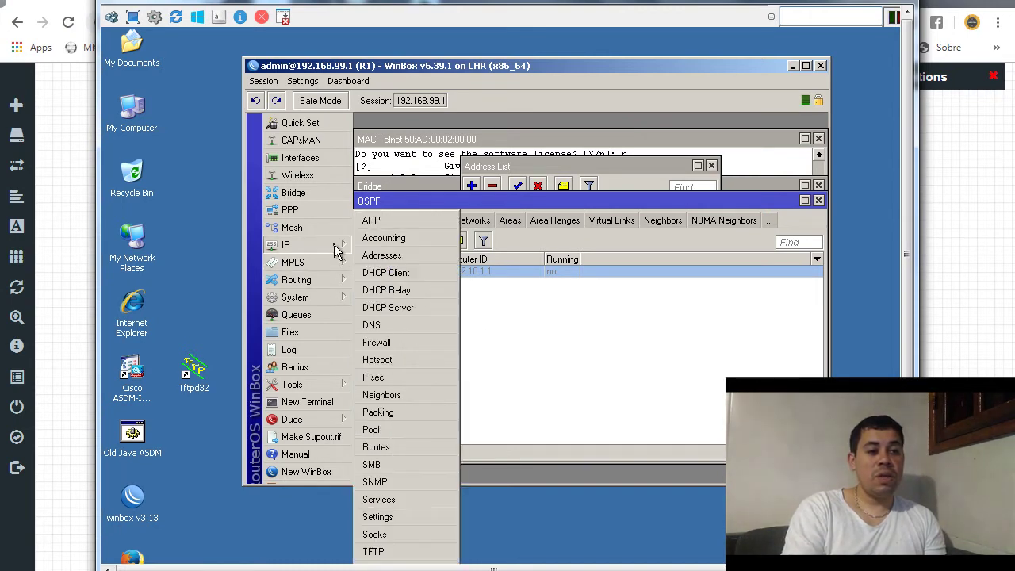
pyautogui.click(396, 276)
pyautogui.click(395, 275)
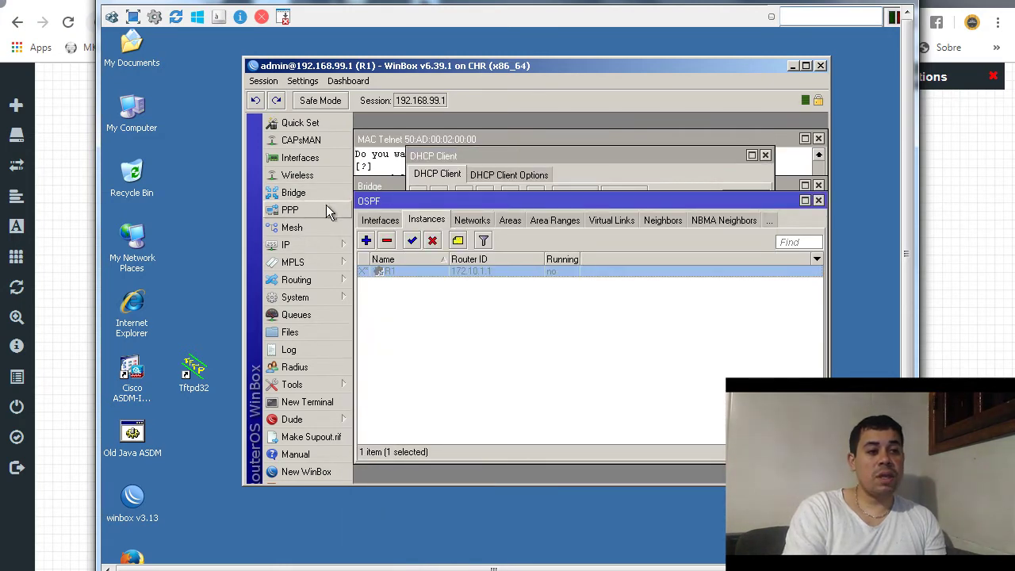
pyautogui.click(333, 248)
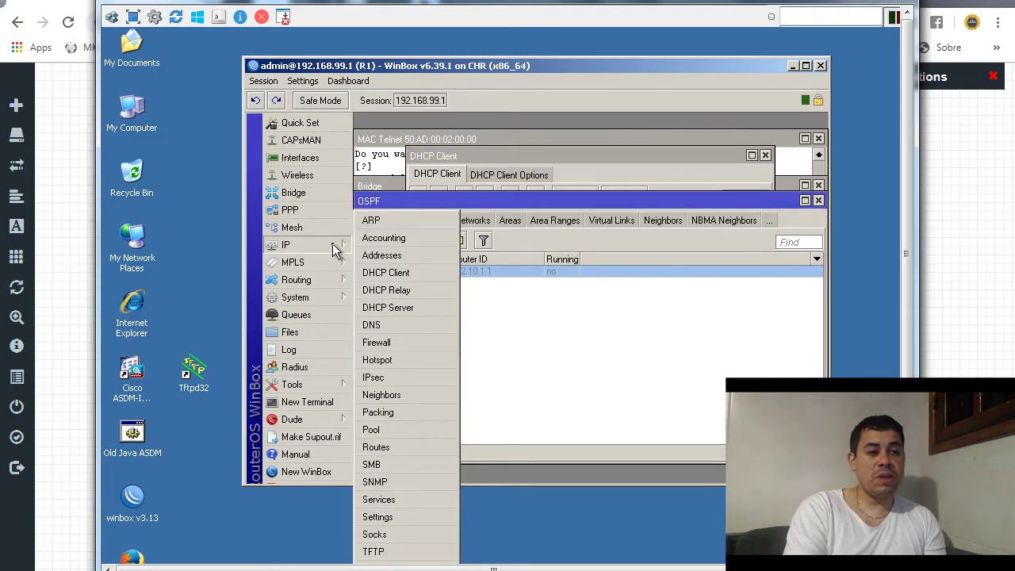
pyautogui.click(395, 273)
# - Check the ether1 client's status and DHCP settings: 10.0.0.105/22 with a default route
pyautogui.doubleClick(494, 227)
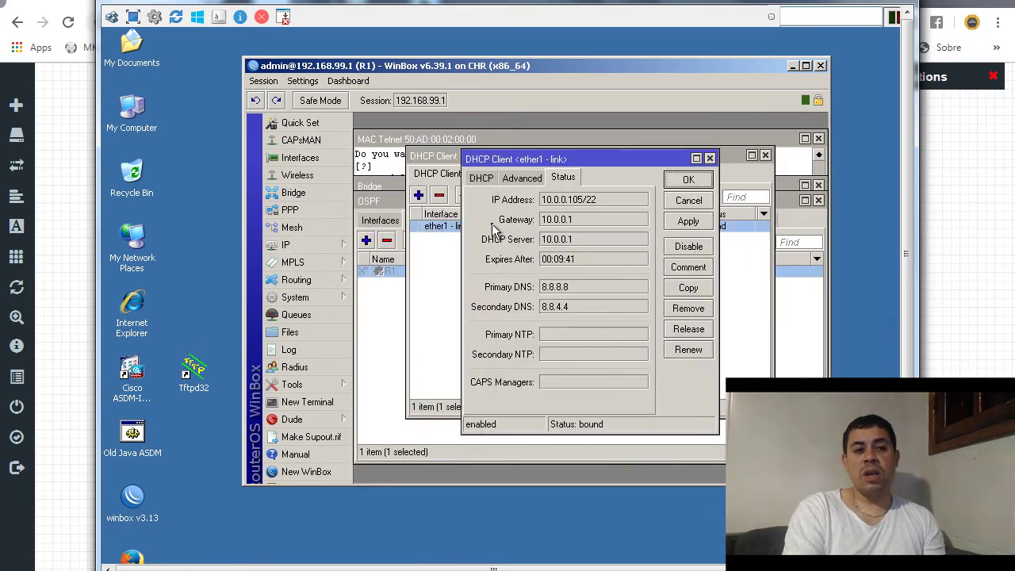
pyautogui.click(491, 177)
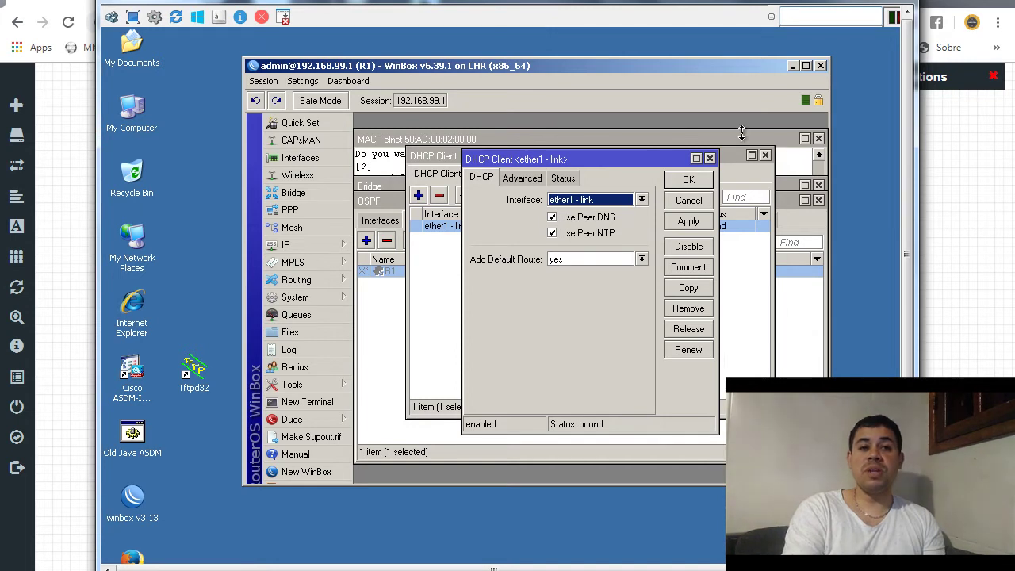
pyautogui.click(710, 158)
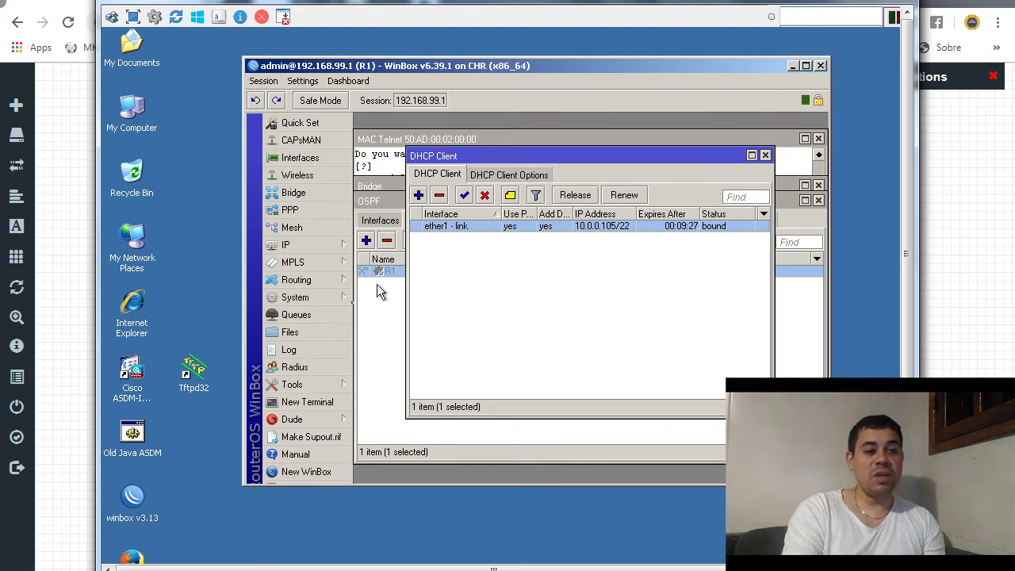
# - Run ping 8.8.8.8 in a new R1 terminal, getting replies at 12–22 ms
pyautogui.click(319, 411)
pyautogui.write('pi')
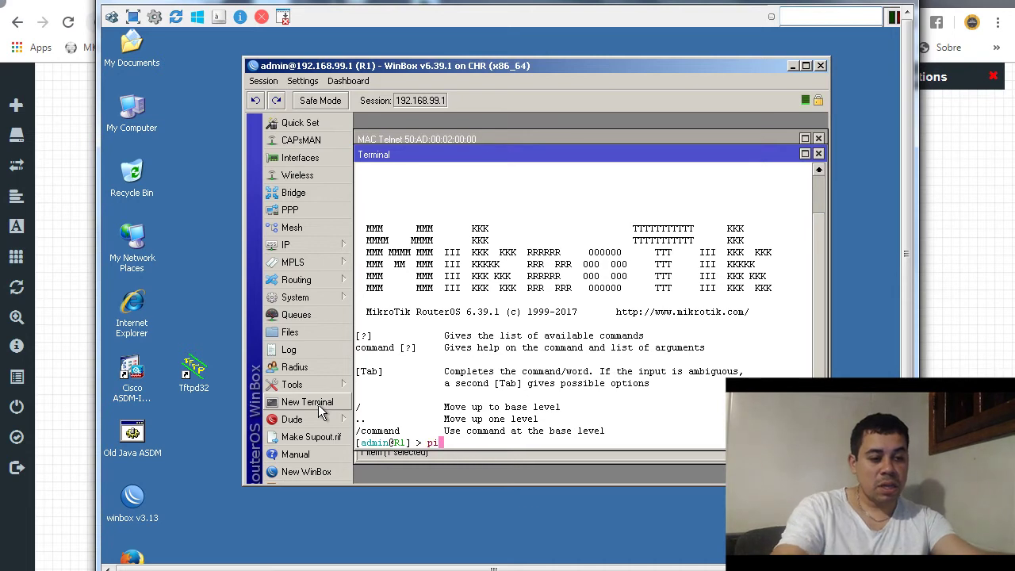
pyautogui.write('ng 8.')
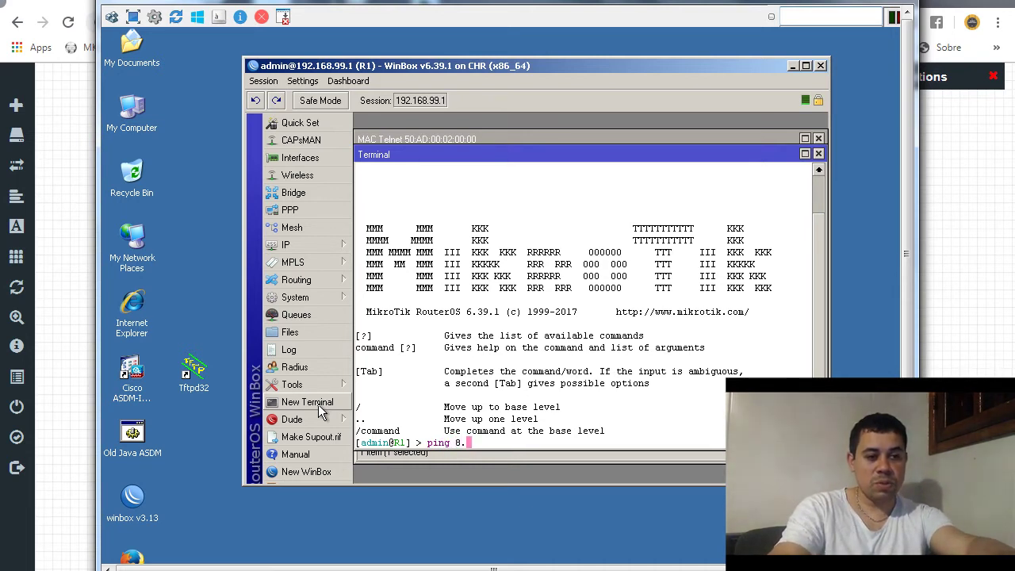
pyautogui.write('8.8.8')
pyautogui.press('Return')
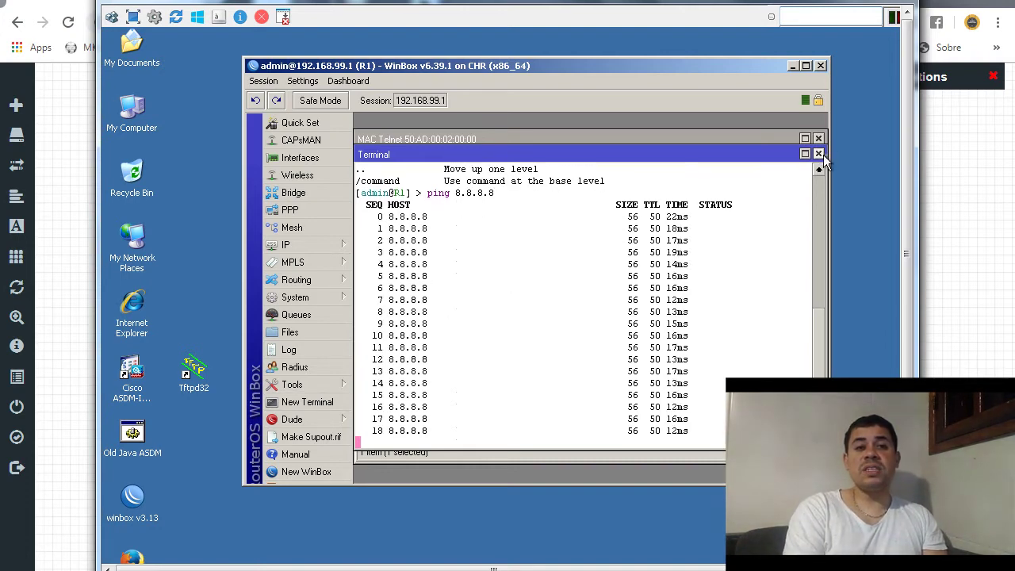
# - Close the Terminal, DHCP Client, OSPF, Bridge, Address List, MAC Telnet, Neighbor and Interface windows
pyautogui.click(819, 154)
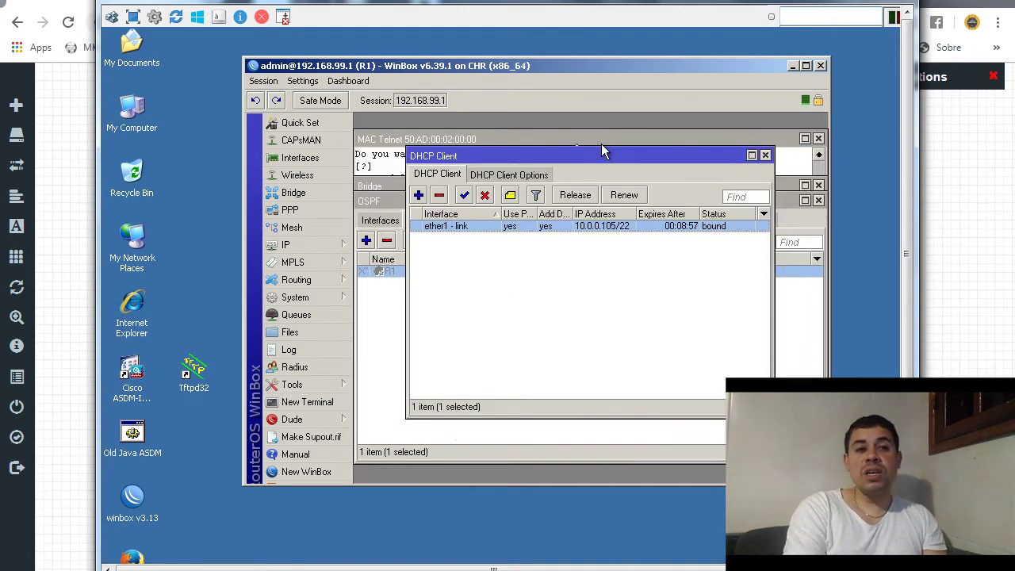
pyautogui.click(765, 155)
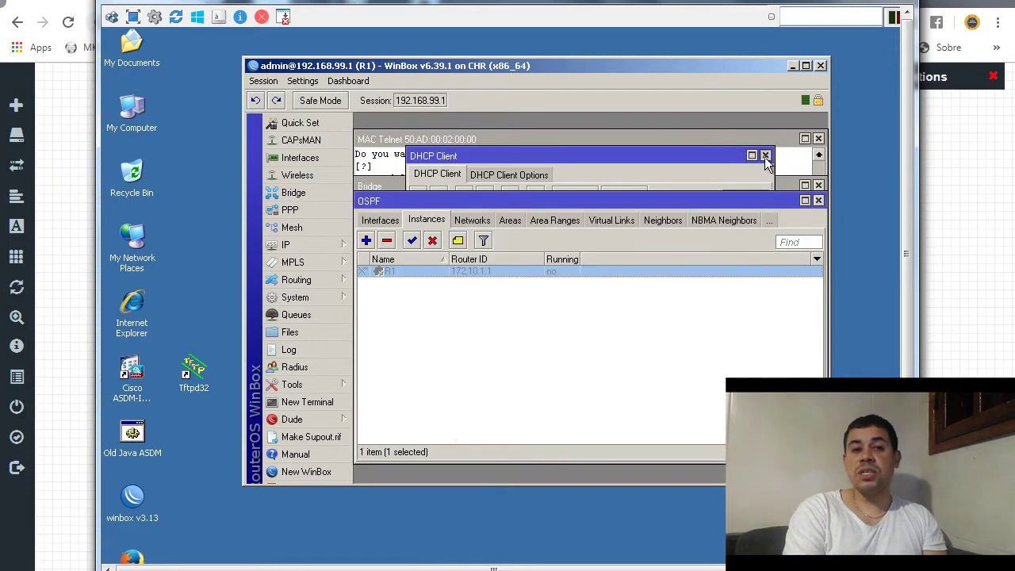
pyautogui.click(819, 200)
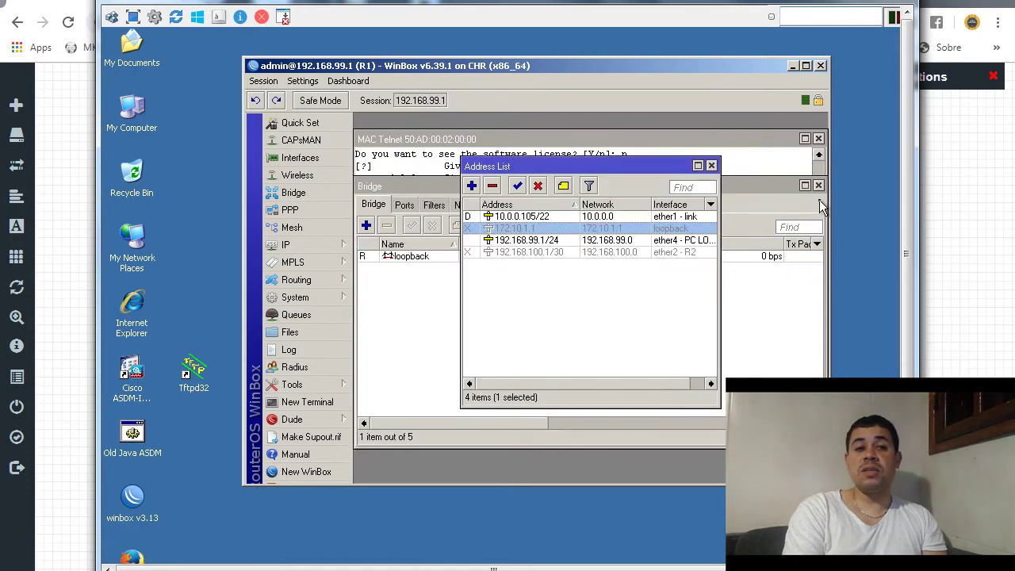
pyautogui.click(818, 187)
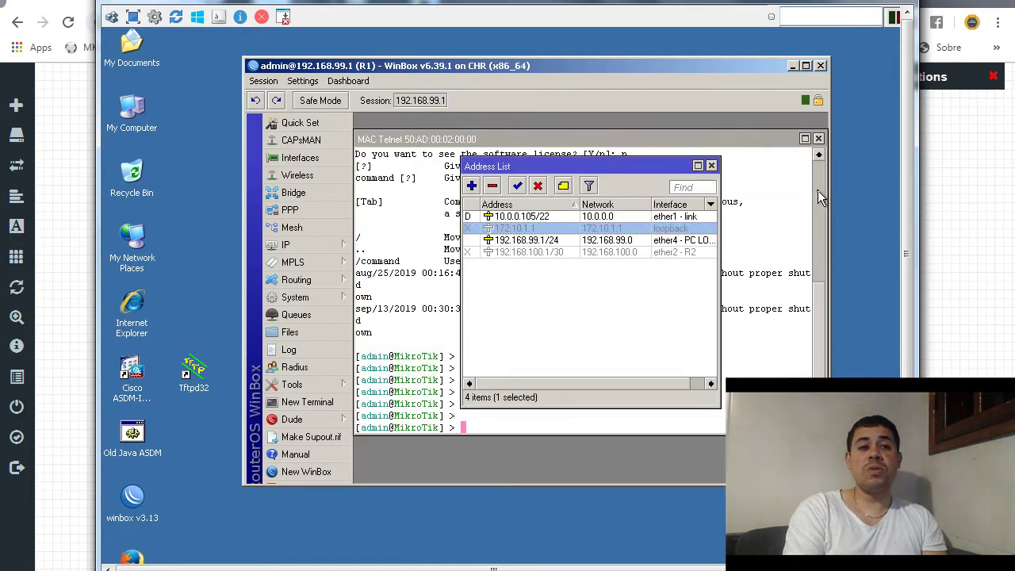
pyautogui.click(710, 166)
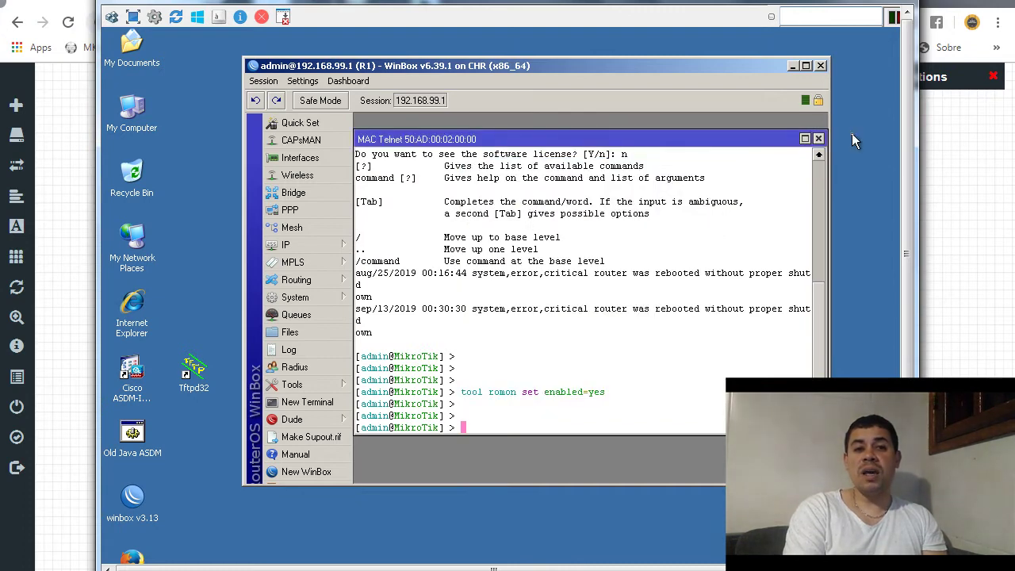
pyautogui.click(818, 140)
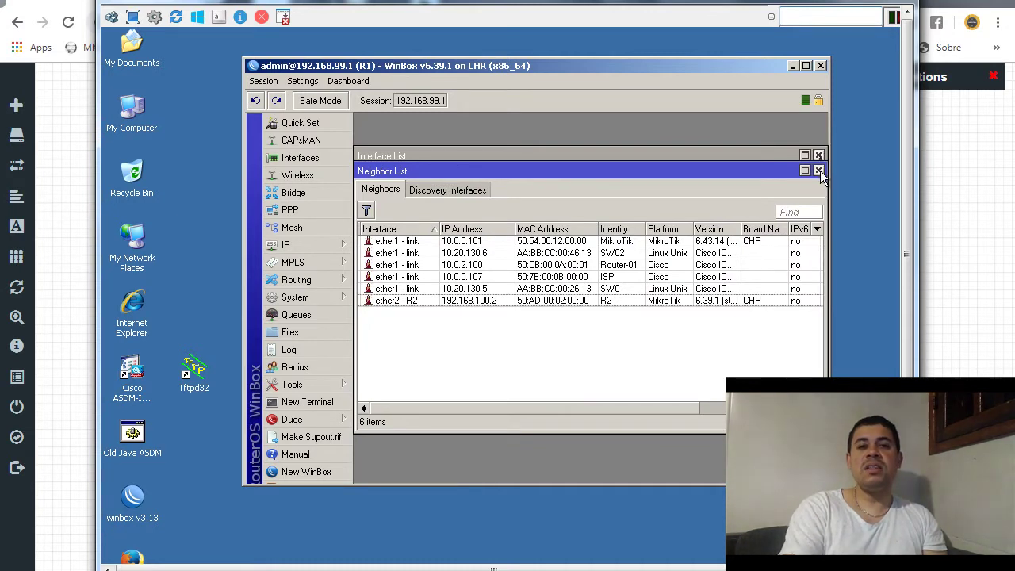
pyautogui.click(818, 170)
pyautogui.click(819, 153)
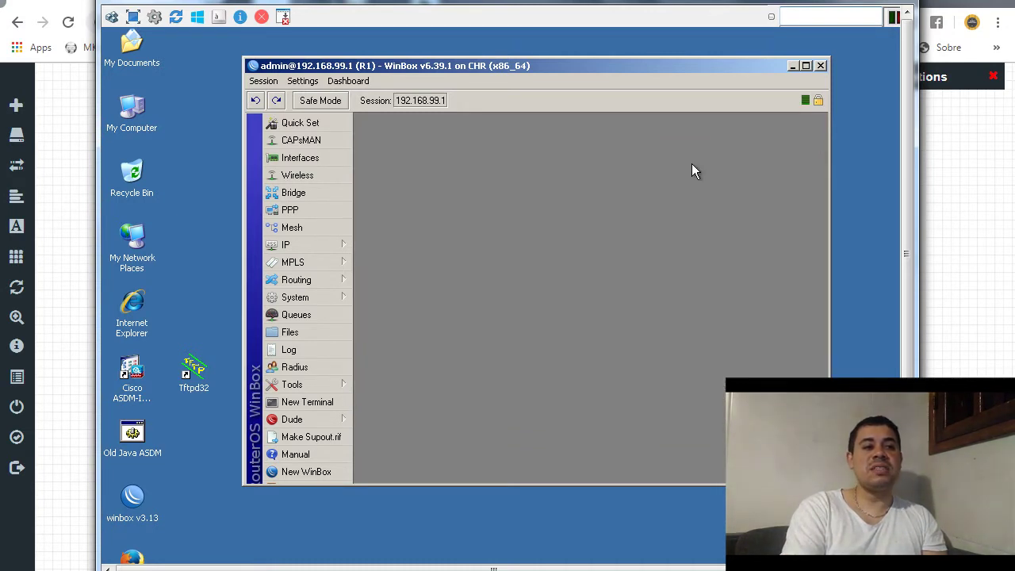
# - Show R1's interface list with ether1–ether4 and the loopback bridge, all running
pyautogui.click(335, 158)
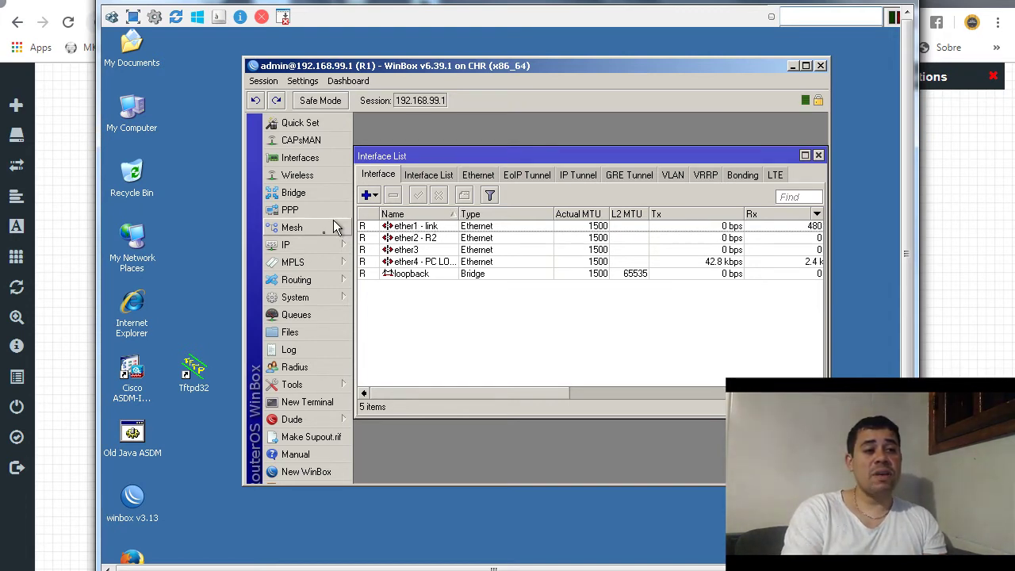
pyautogui.click(321, 247)
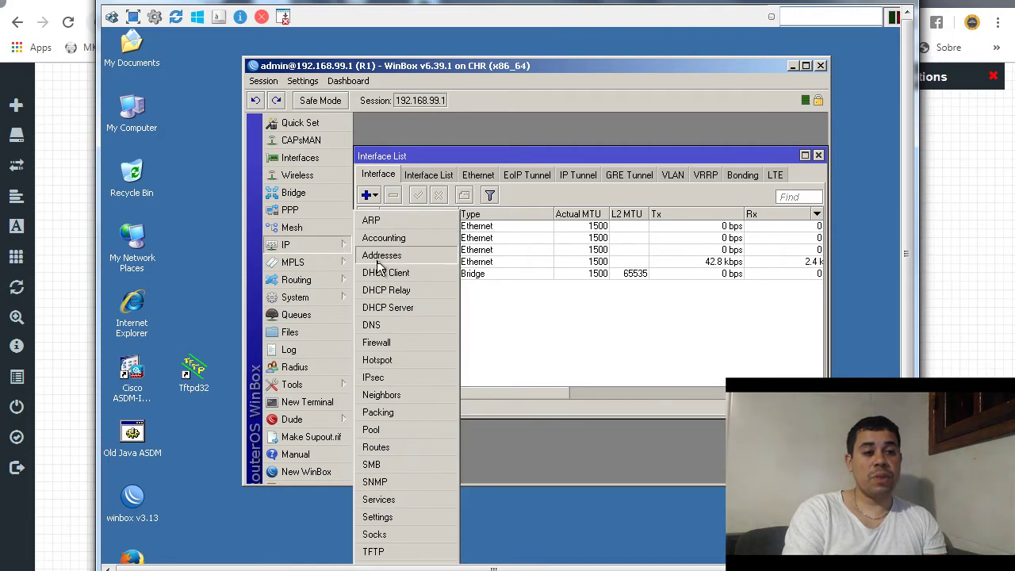
pyautogui.click(396, 308)
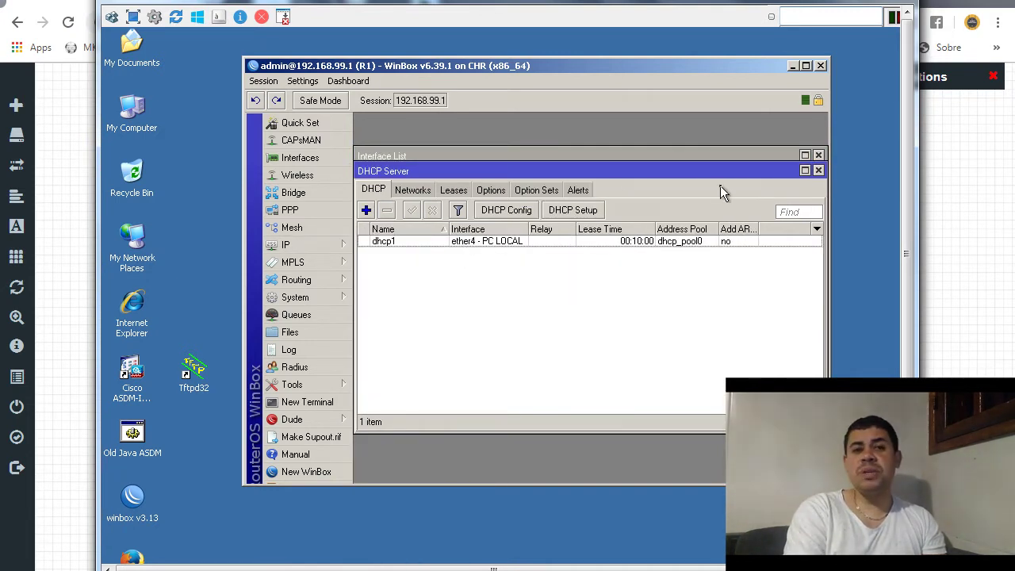
pyautogui.click(818, 170)
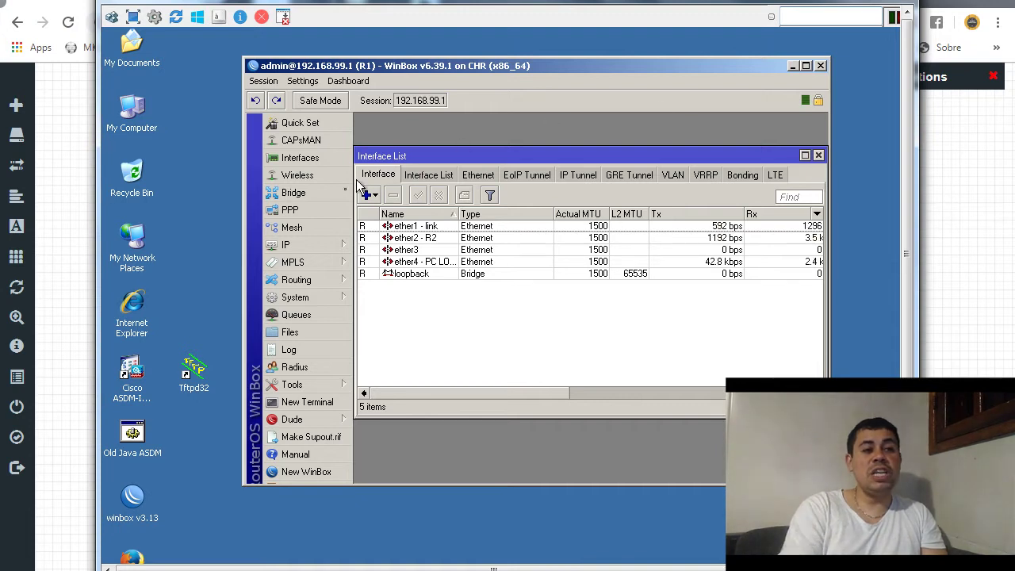
pyautogui.click(335, 195)
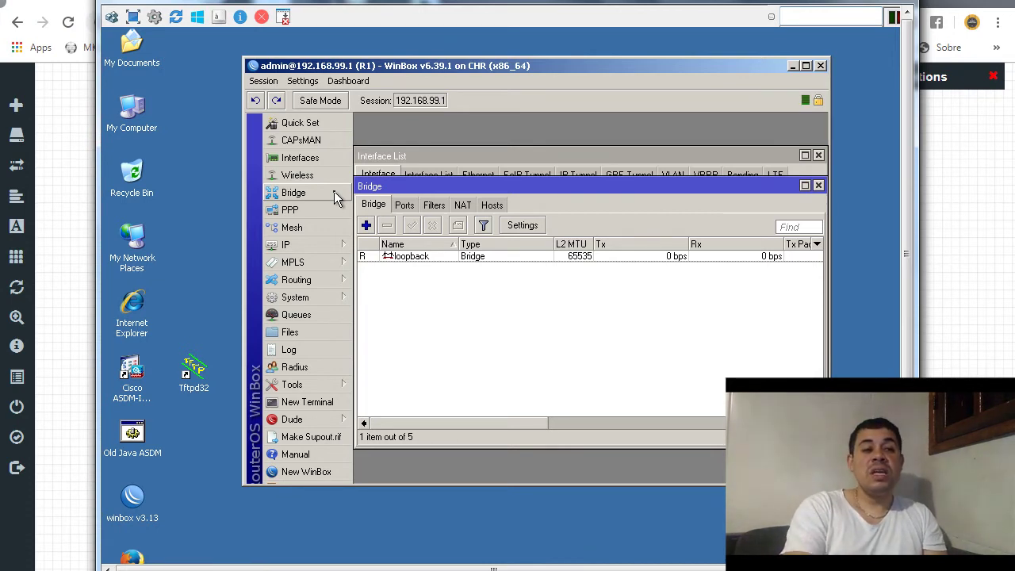
pyautogui.click(400, 207)
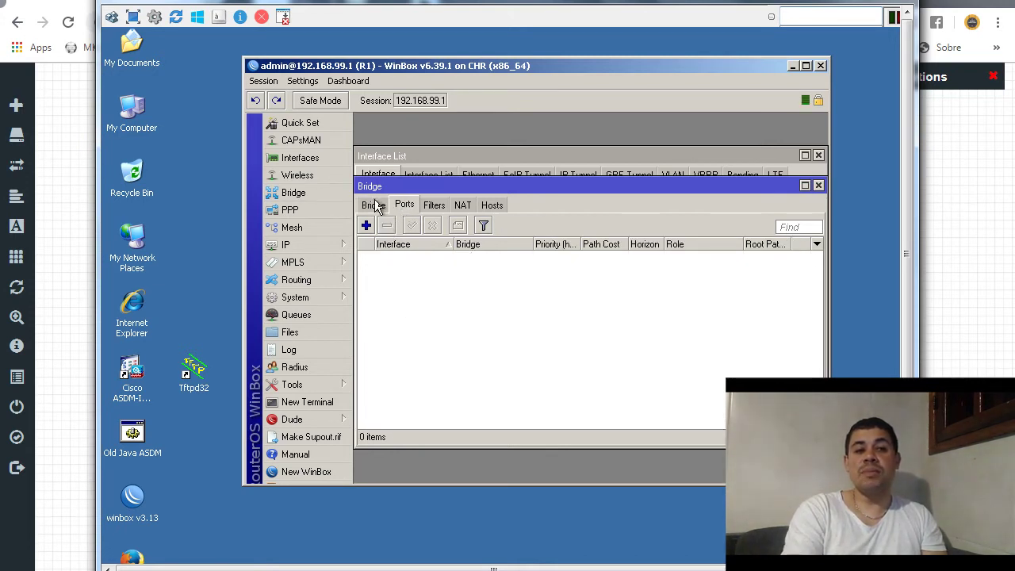
pyautogui.click(374, 206)
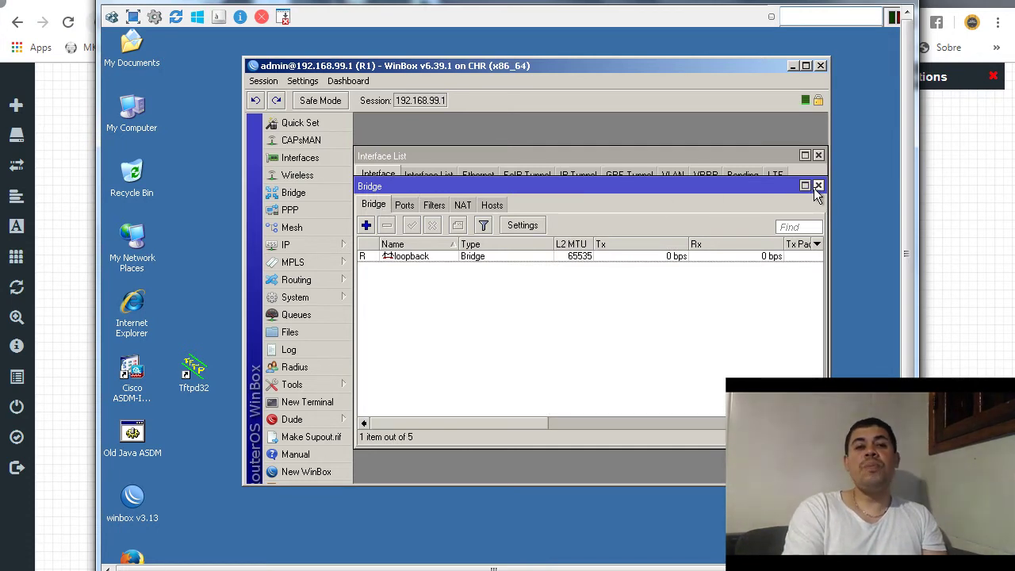
pyautogui.click(818, 186)
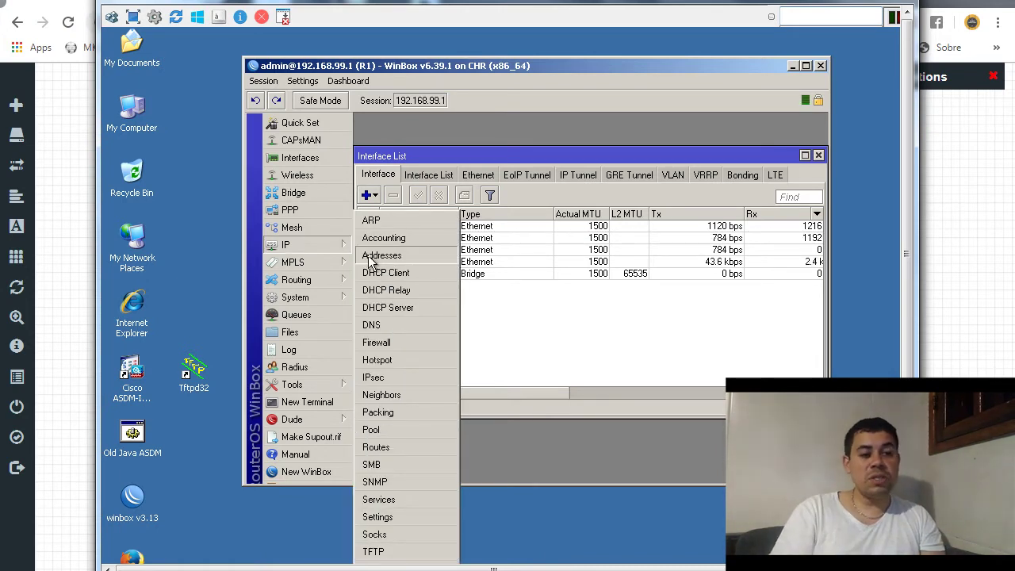
# - Enable the 172.10.1.1 loopback and 192.168.100.1/30 ether2 - R2 addresses on R1
pyautogui.click(369, 259)
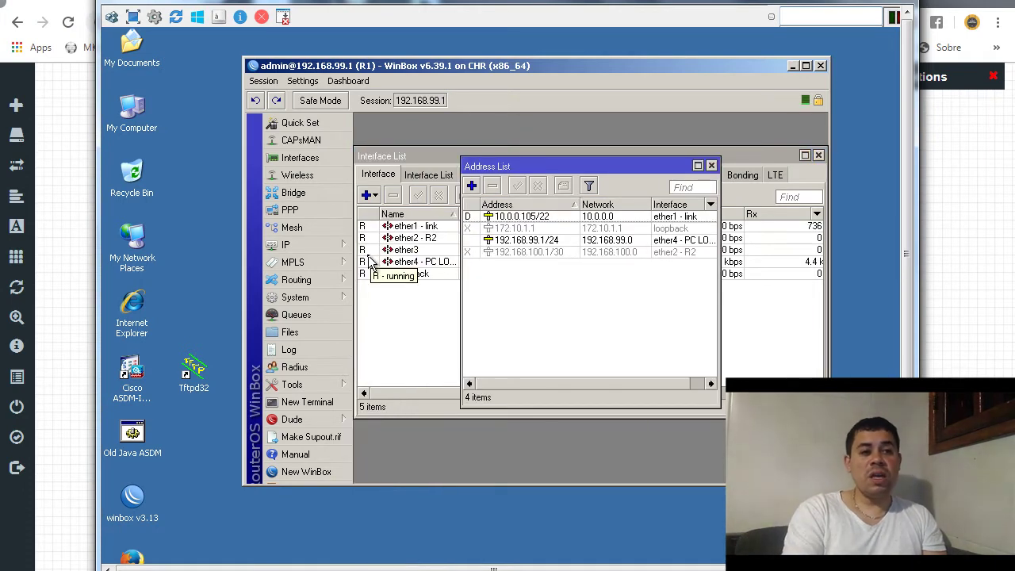
pyautogui.click(504, 230)
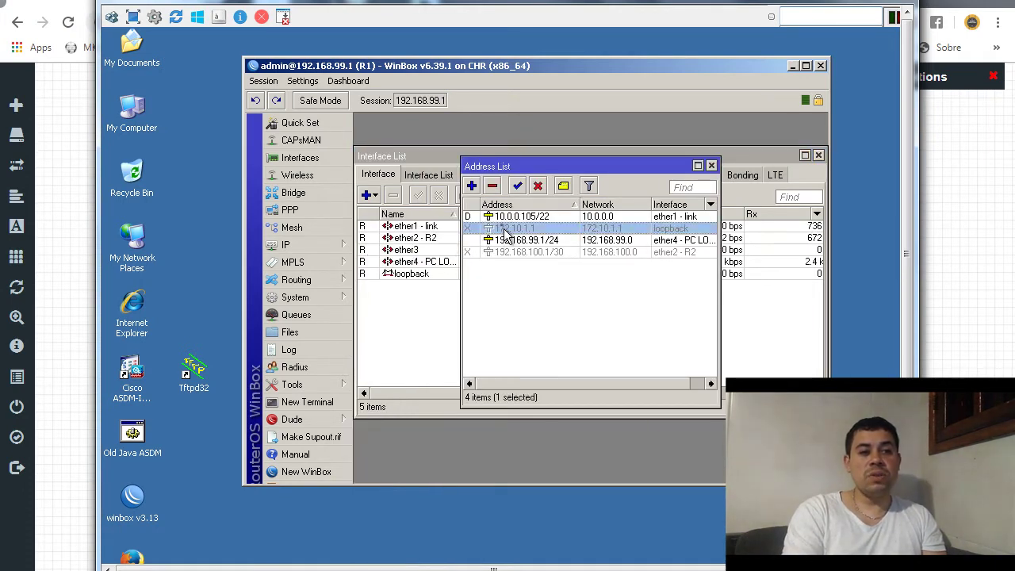
pyautogui.click(517, 187)
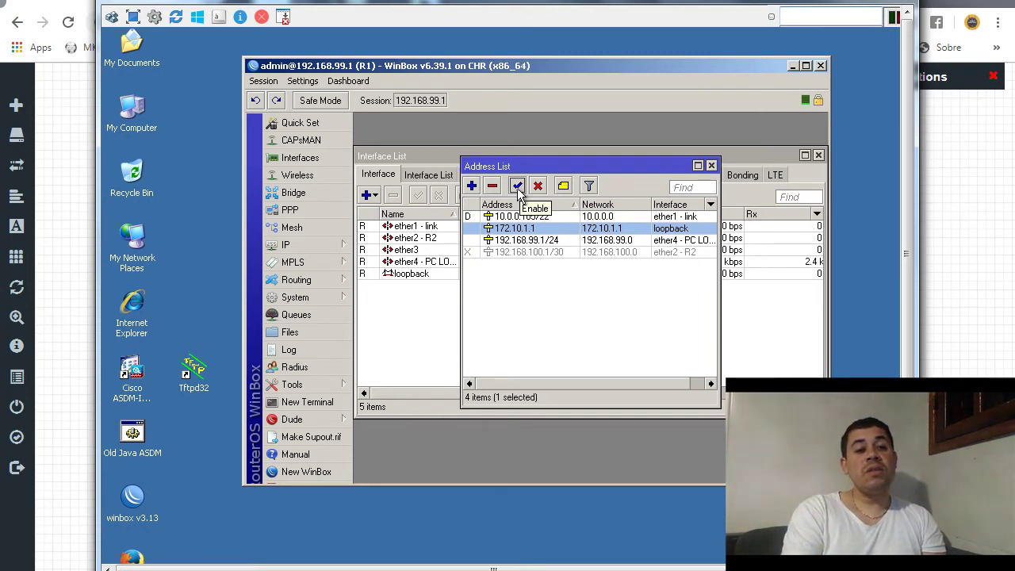
pyautogui.click(533, 252)
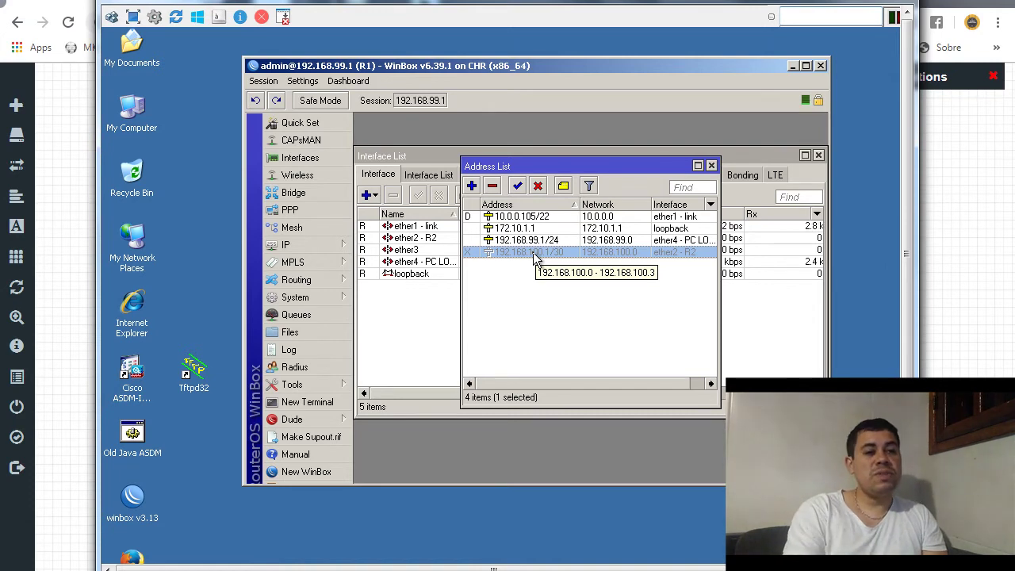
pyautogui.click(518, 187)
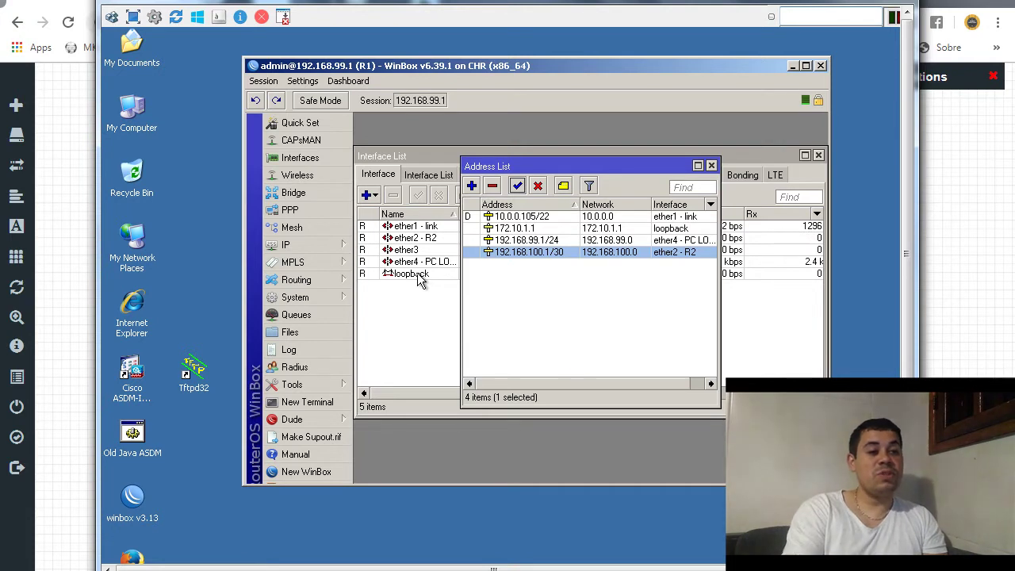
pyautogui.click(322, 384)
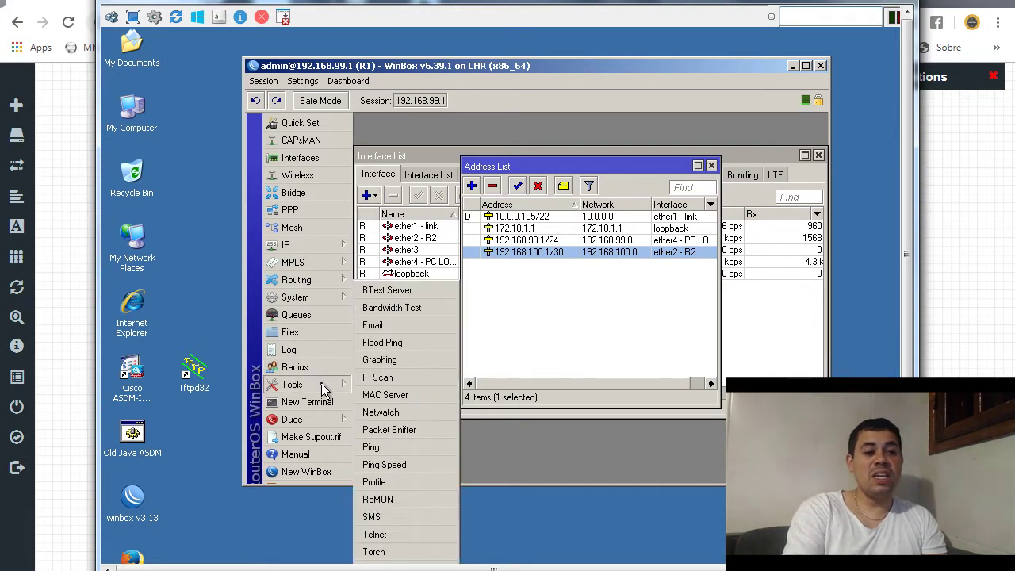
# - Enable RoMON on R1 and list its neighbours, including R2 on ether2
pyautogui.click(389, 497)
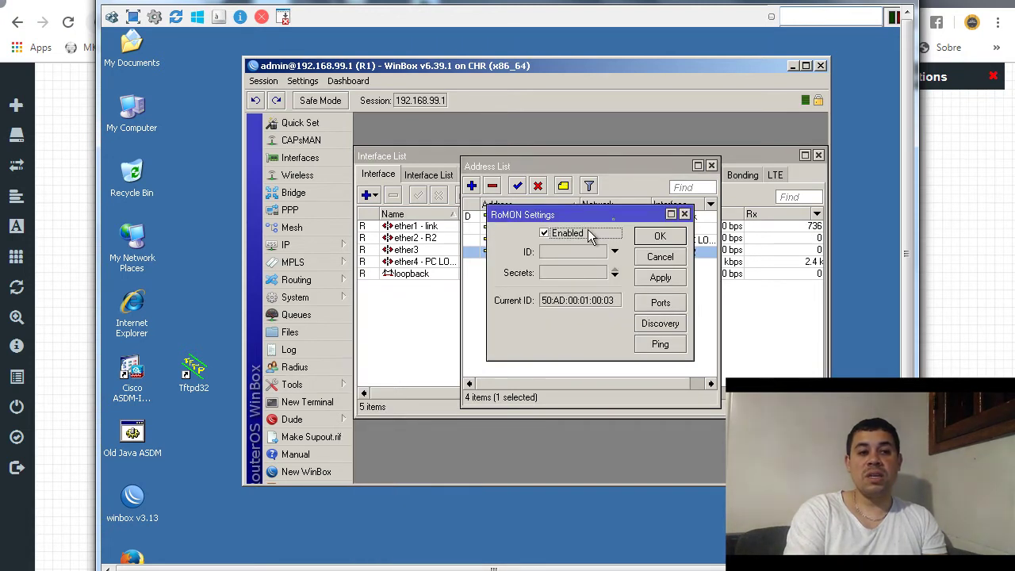
pyautogui.click(661, 230)
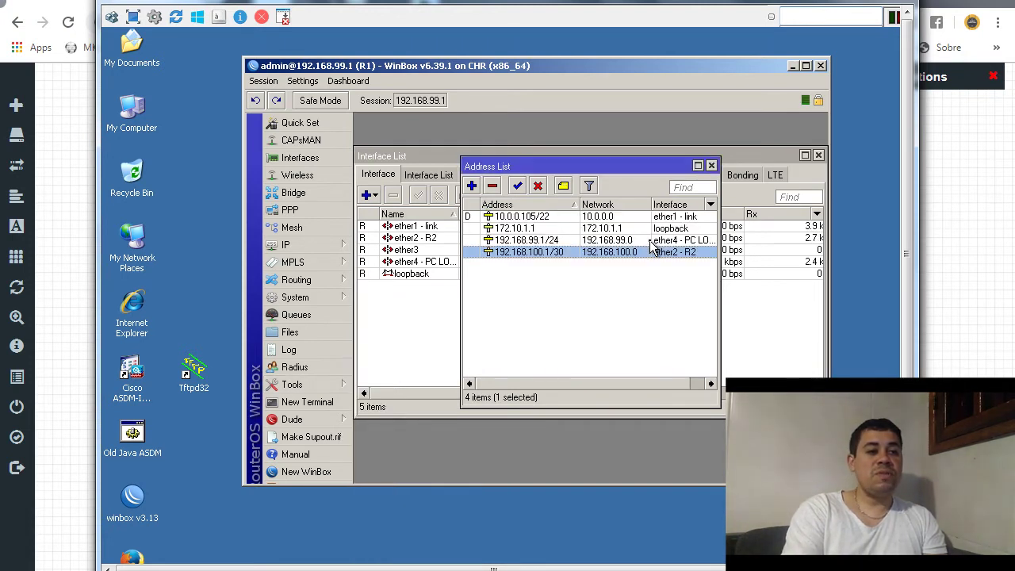
pyautogui.click(343, 245)
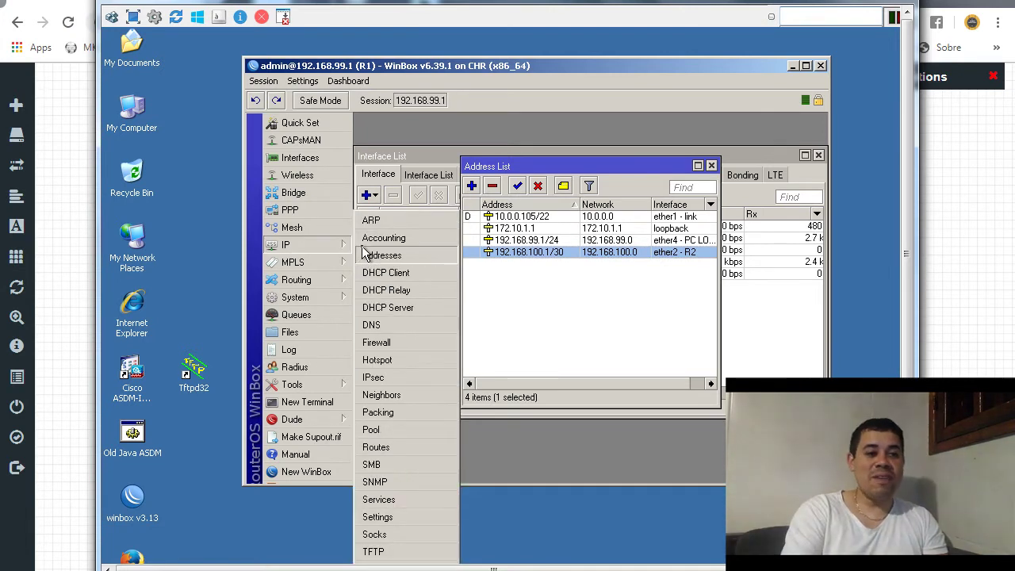
pyautogui.click(379, 394)
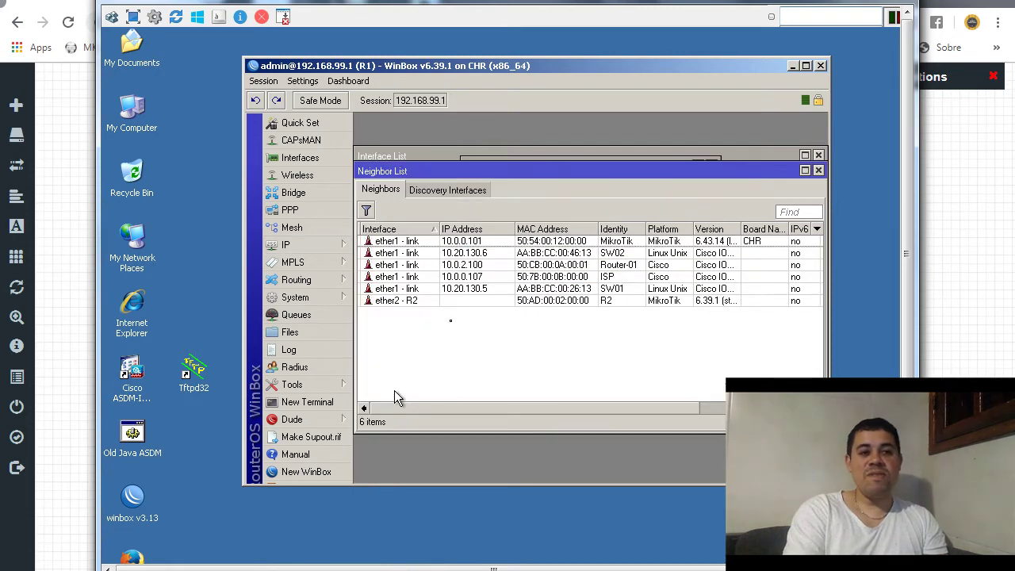
# - Over MAC Telnet to neighbour R2, log in and run 'tool romon set enabled=yes'
pyautogui.click(456, 301)
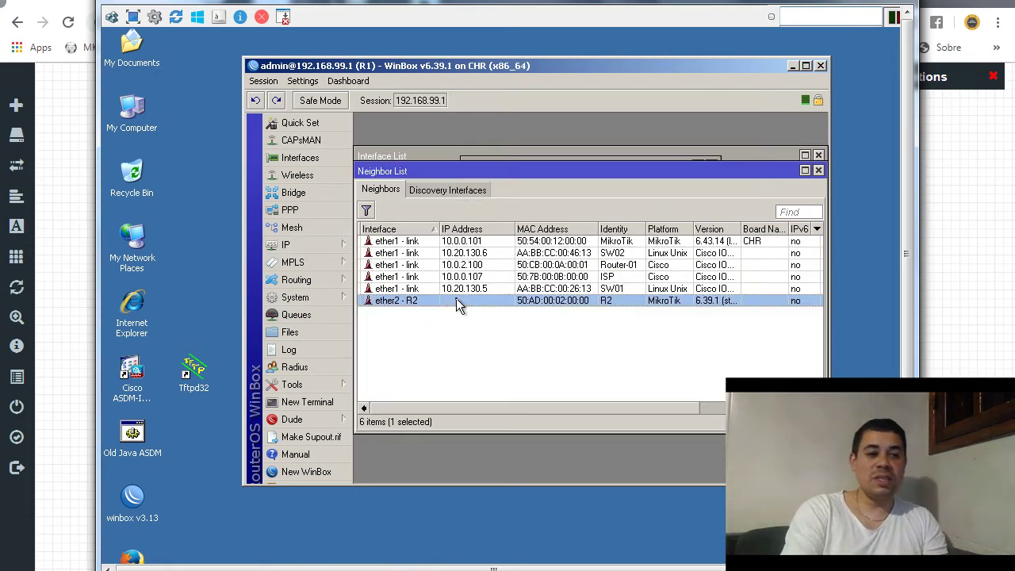
pyautogui.rightClick(455, 301)
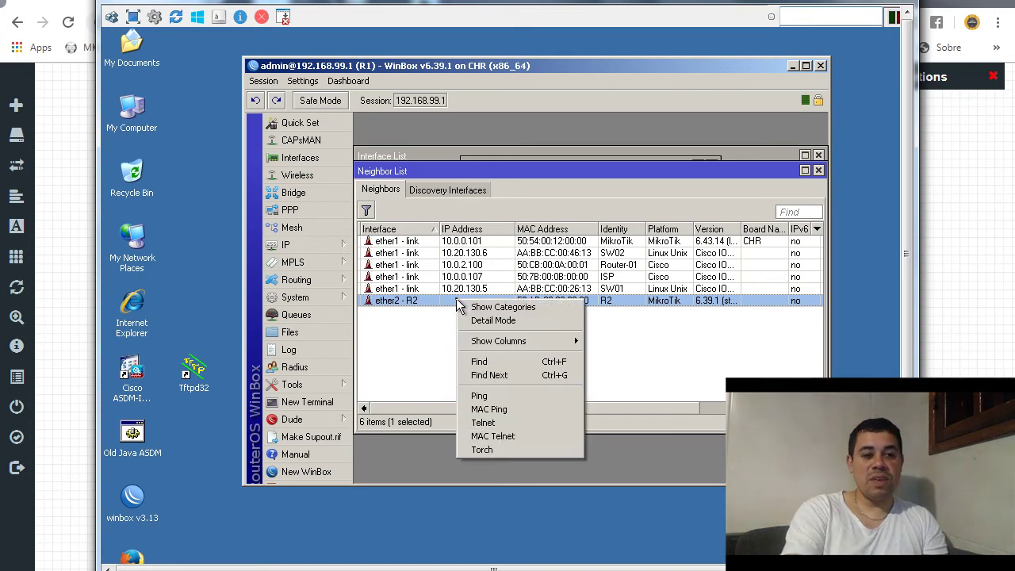
pyautogui.click(502, 437)
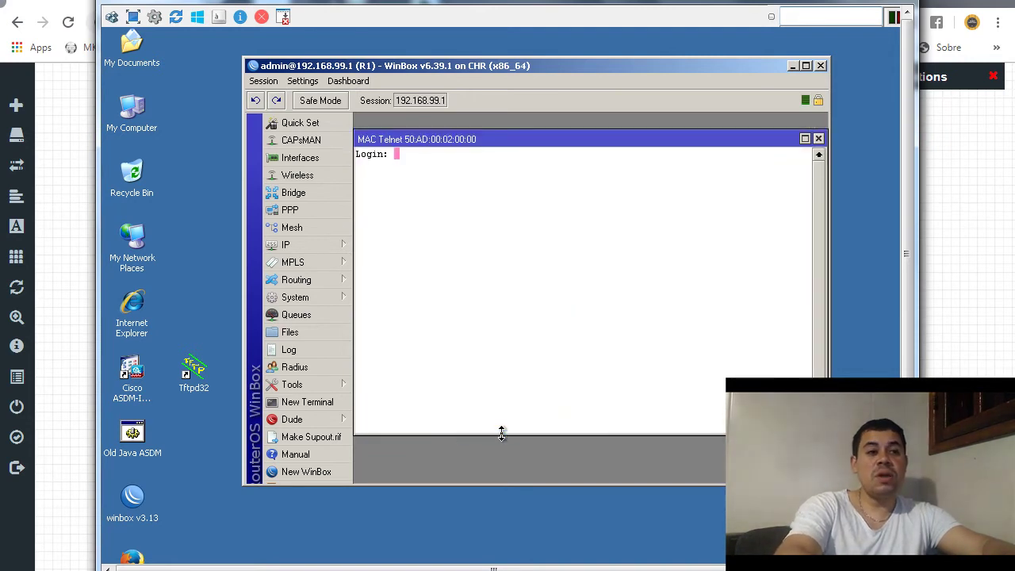
pyautogui.write('admin')
pyautogui.press('Return')
pyautogui.press('Return')
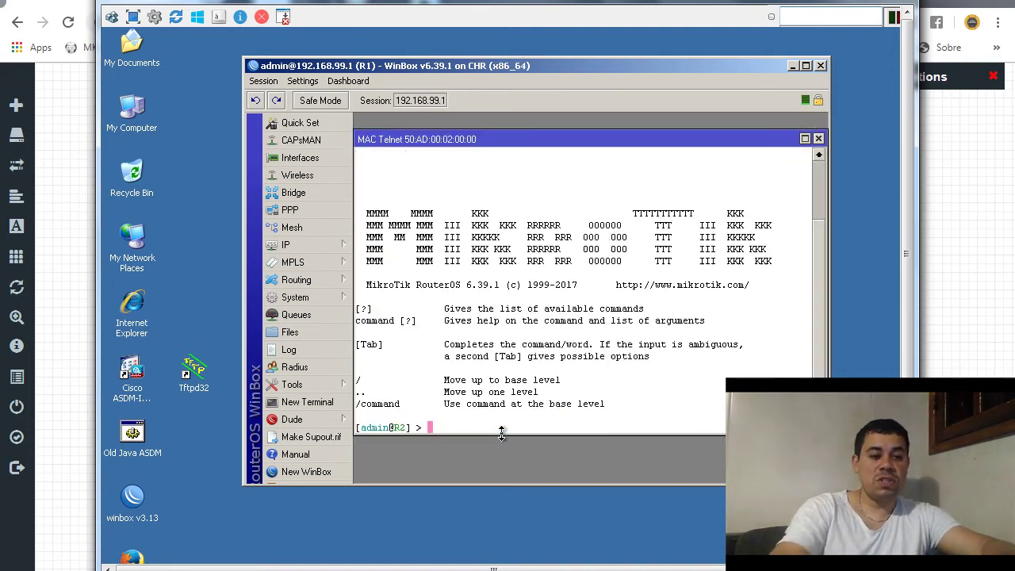
pyautogui.write('ping 192.168.100.1')
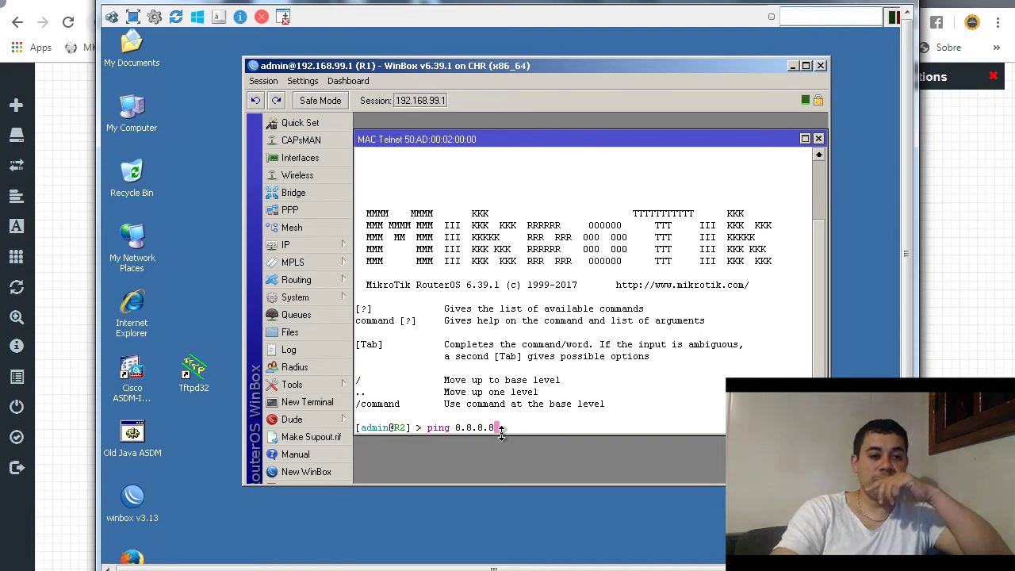
pyautogui.press('Up')
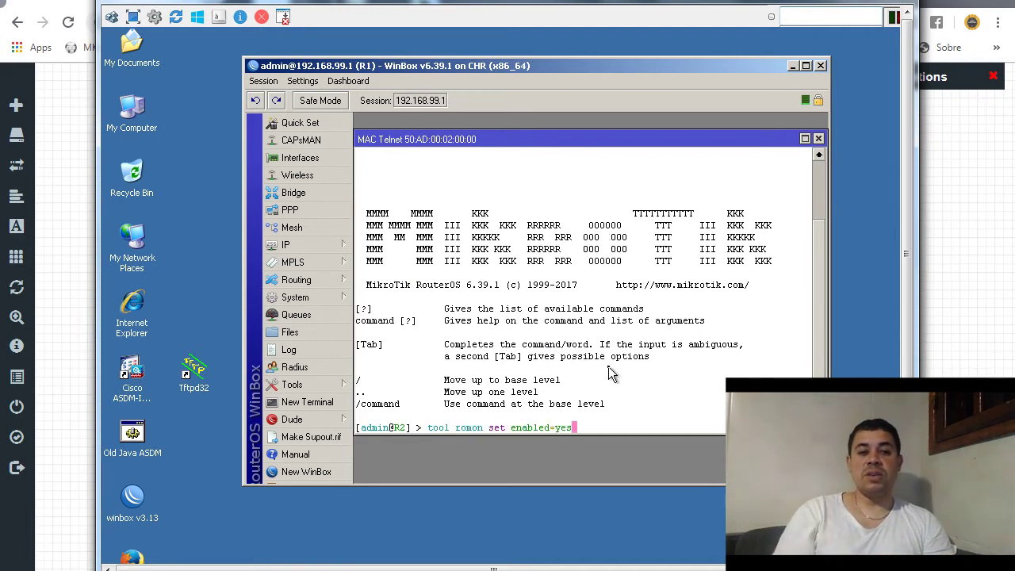
pyautogui.press('Return')
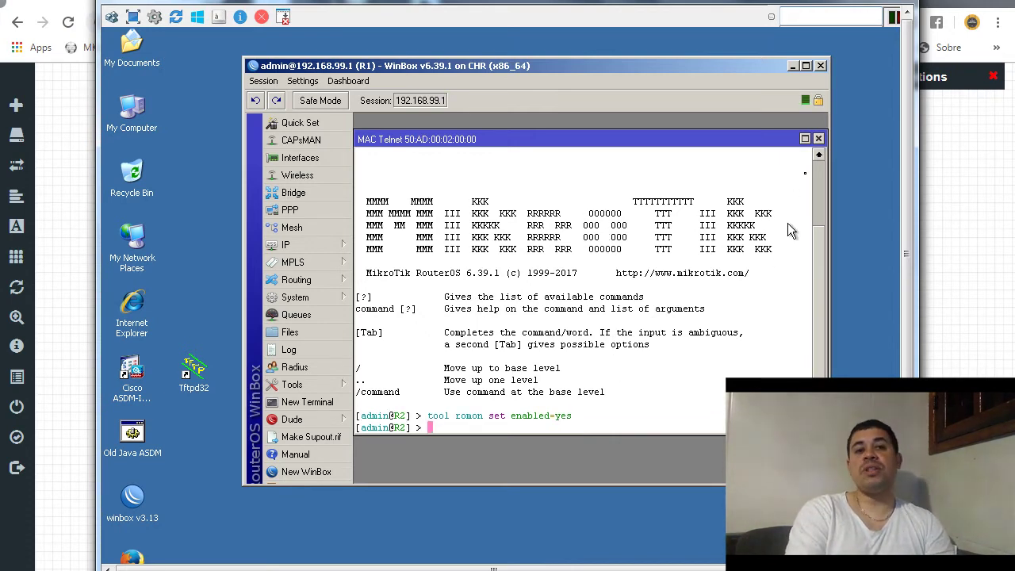
pyautogui.click(818, 139)
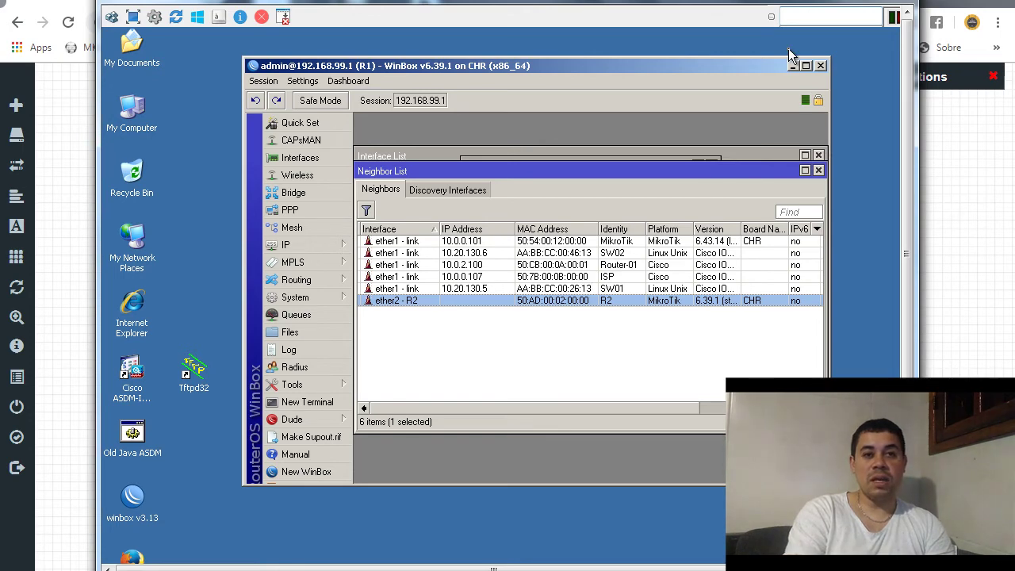
# - Maximise the remote desktop and close the existing R2 WinBox session
pyautogui.click(892, 16)
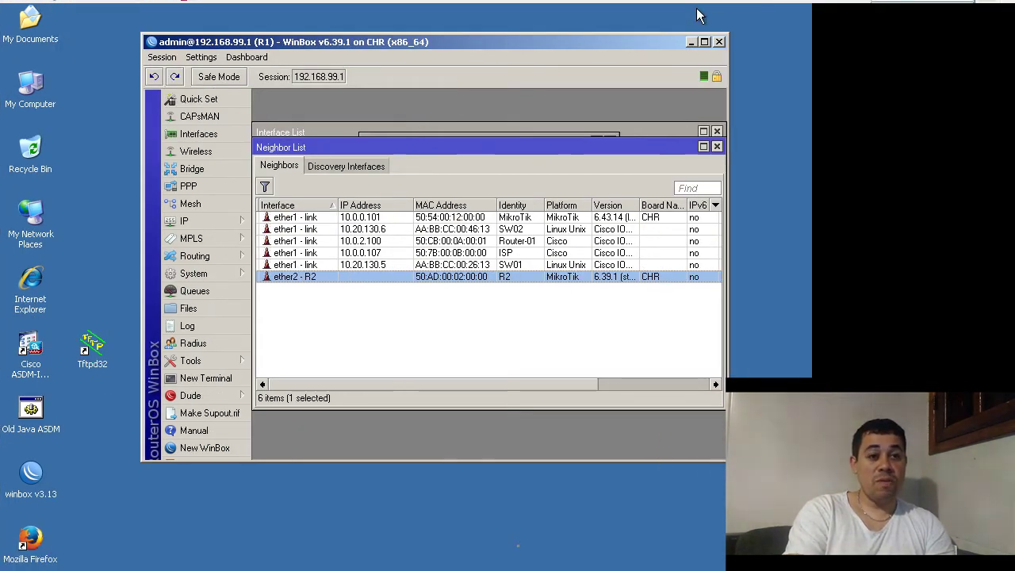
pyautogui.click(440, 559)
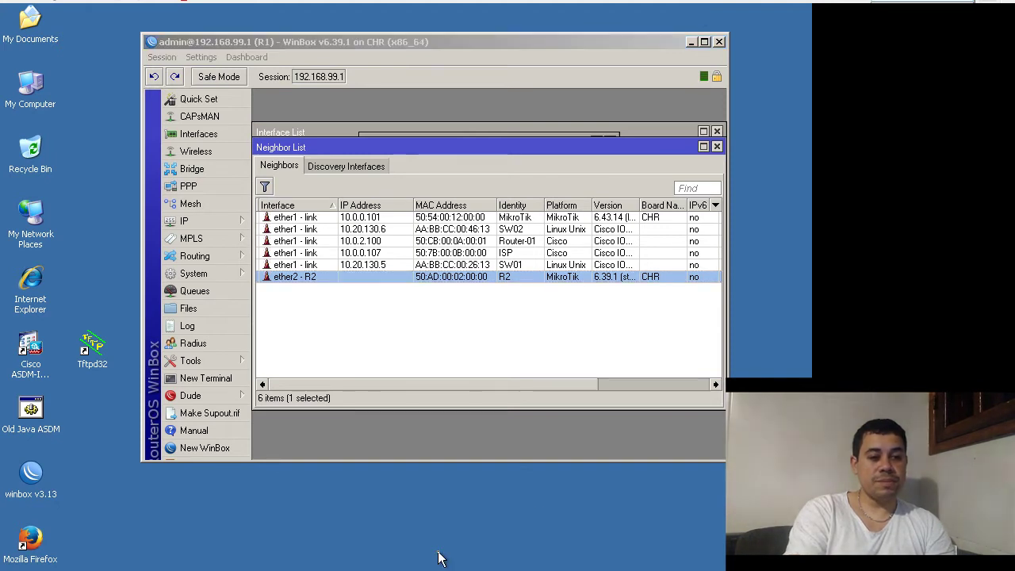
pyautogui.hotkey('alt', 'Tab')
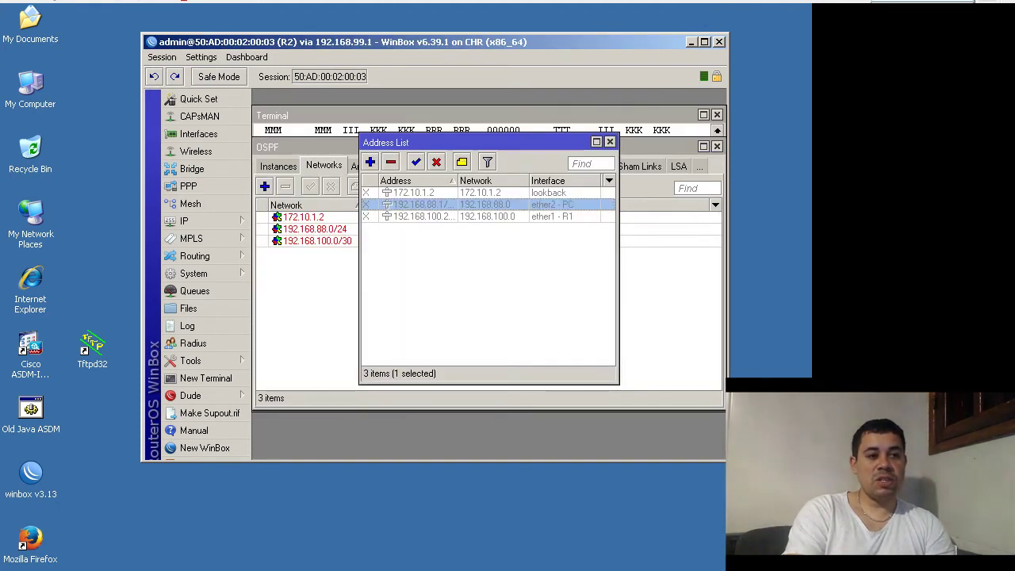
pyautogui.click(720, 42)
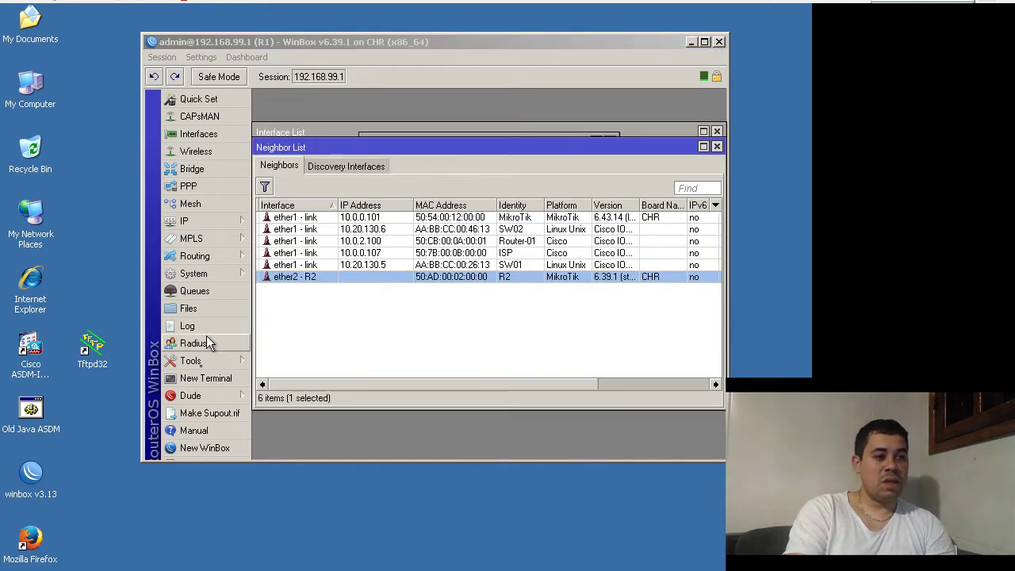
# - Launch WinBox v3.13 and connect to R2 over RoMON through R1
pyautogui.click(43, 479)
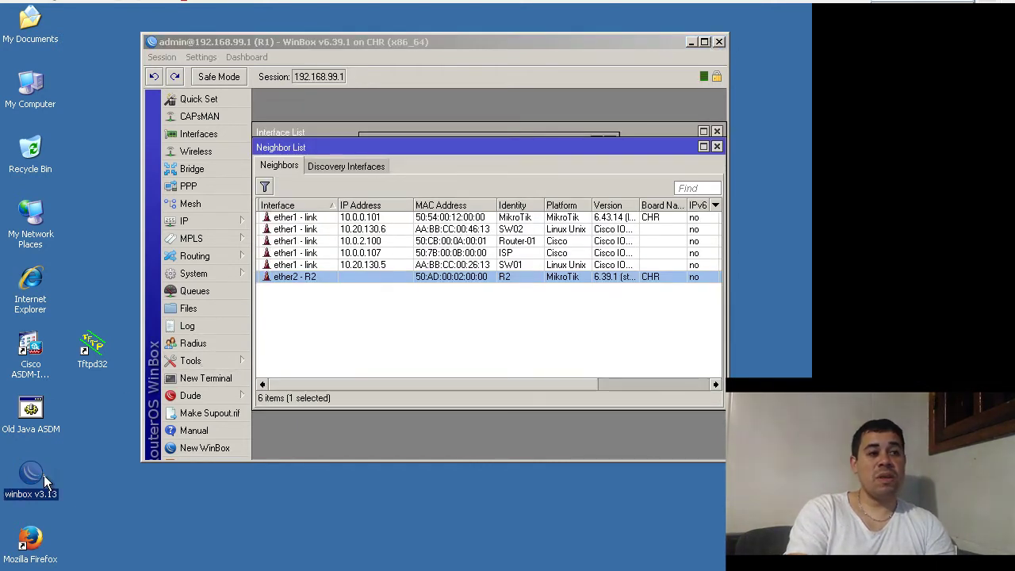
pyautogui.doubleClick(43, 475)
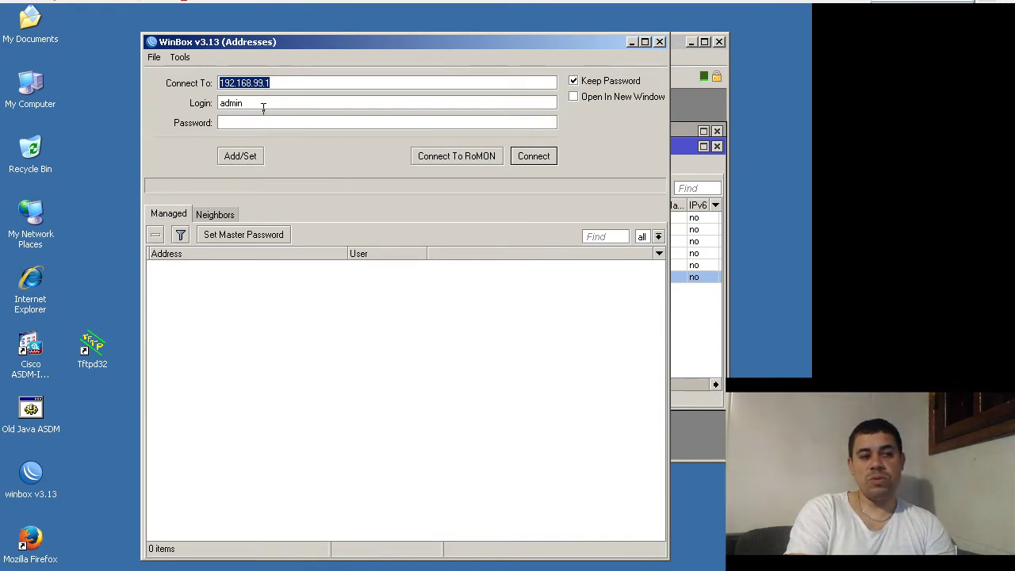
pyautogui.click(449, 162)
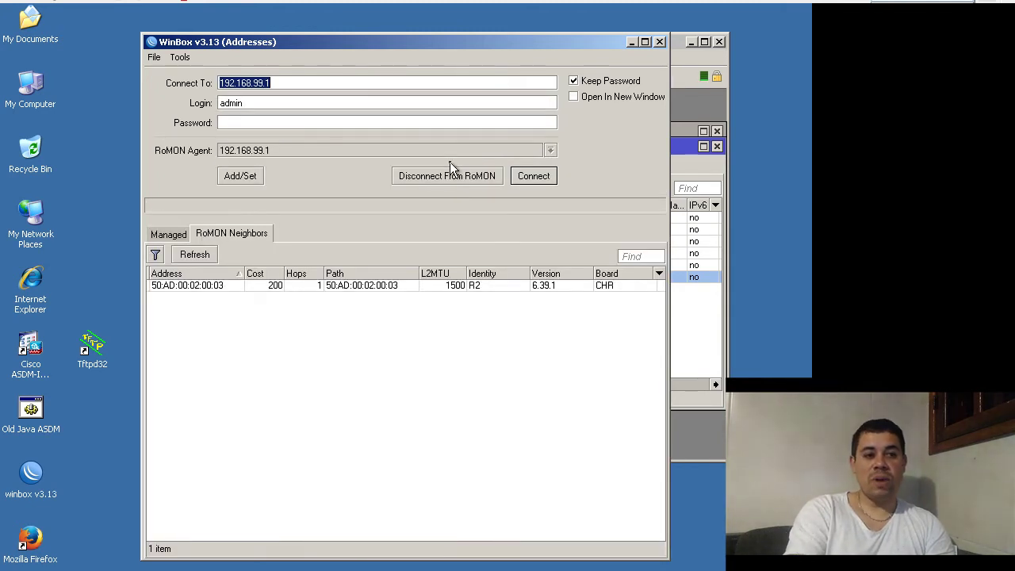
pyautogui.click(213, 286)
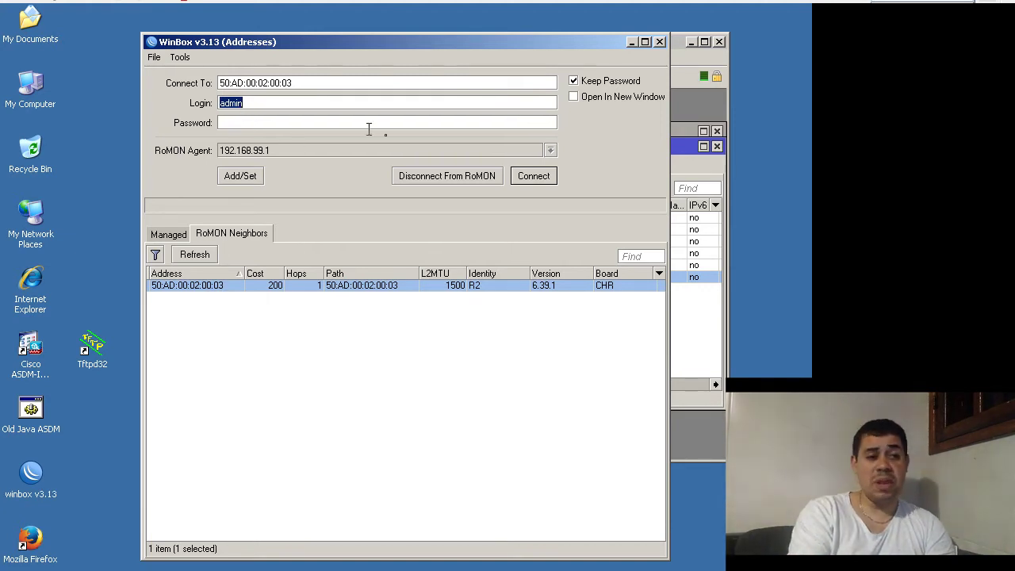
pyautogui.press('Return')
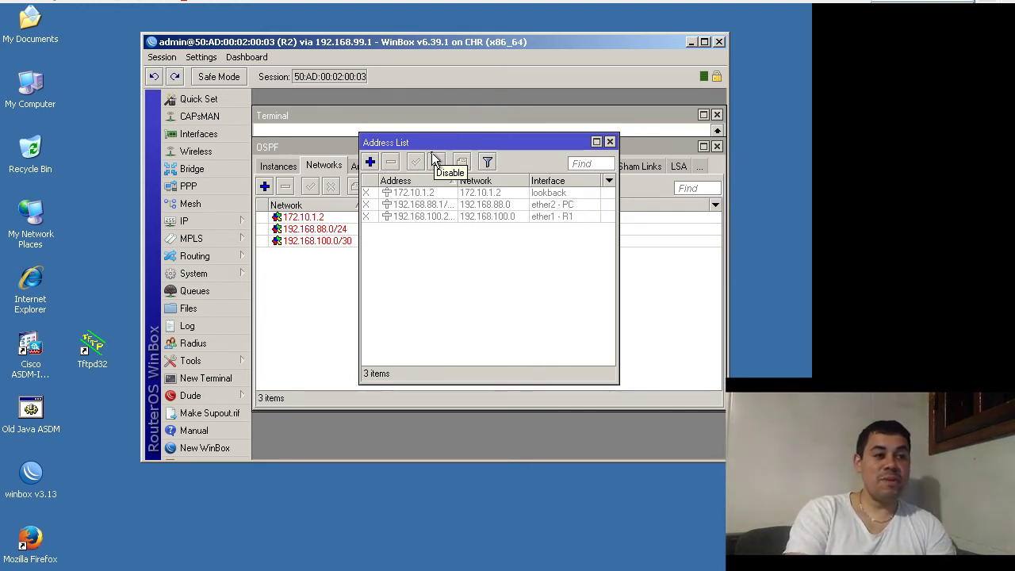
# - Review R2's interfaces and confirm the lookback bridge has no member ports
pyautogui.click(217, 136)
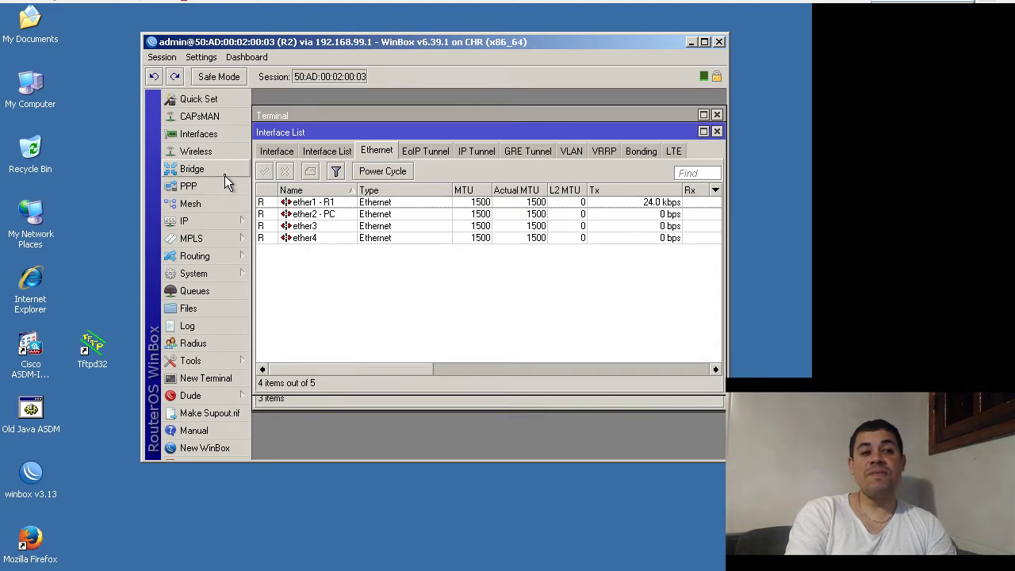
pyautogui.click(225, 173)
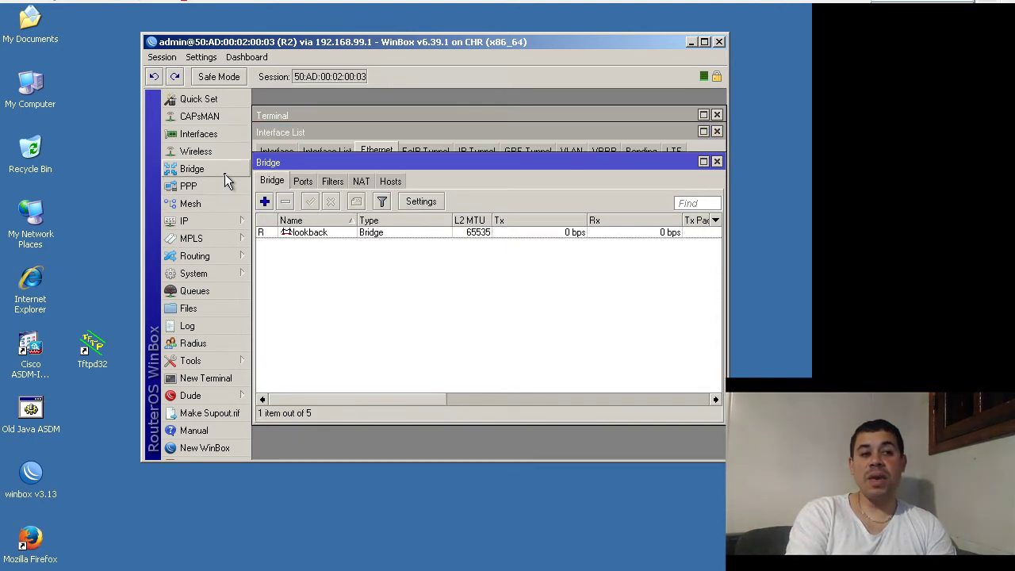
pyautogui.click(321, 238)
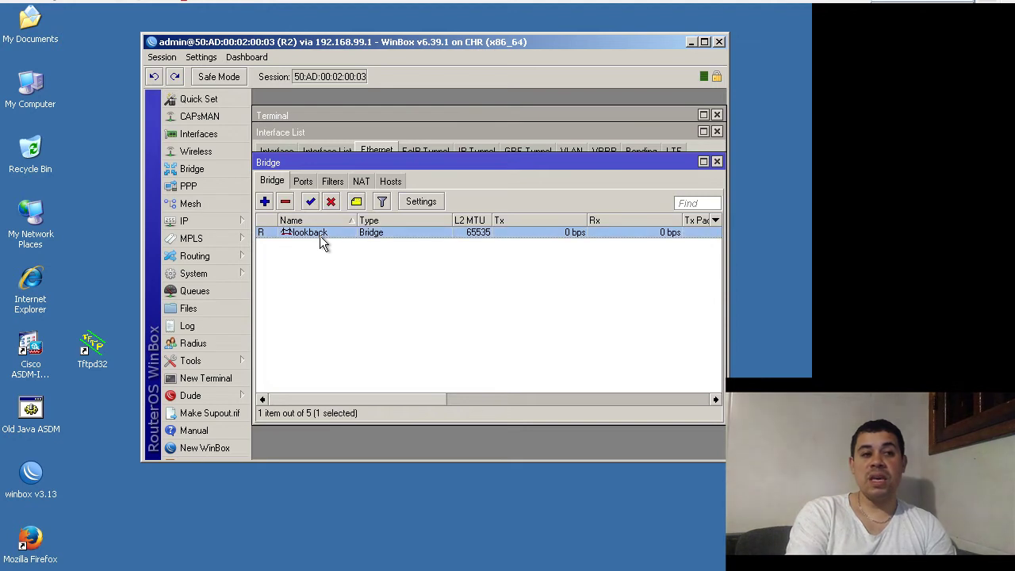
pyautogui.click(304, 181)
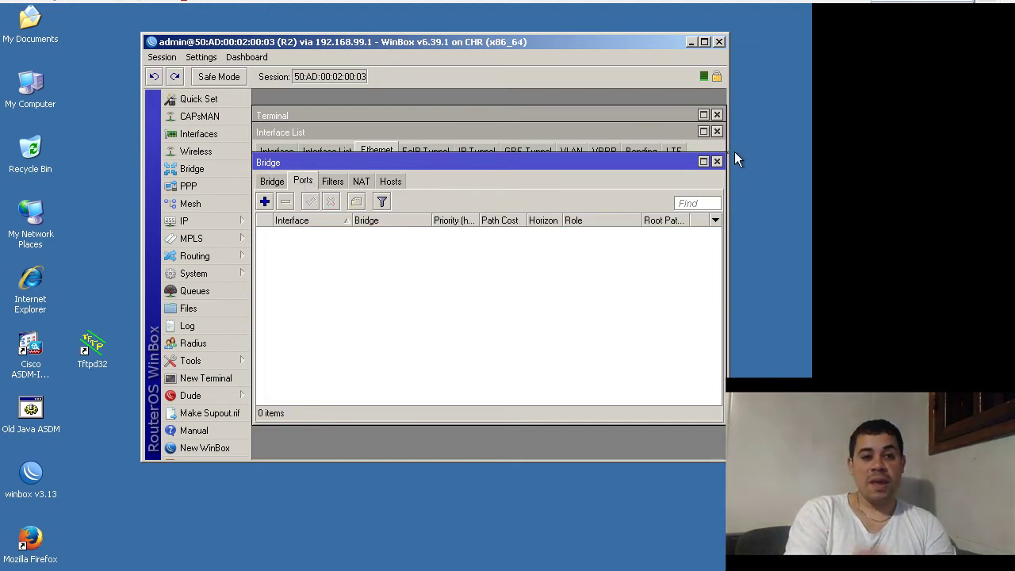
pyautogui.click(717, 161)
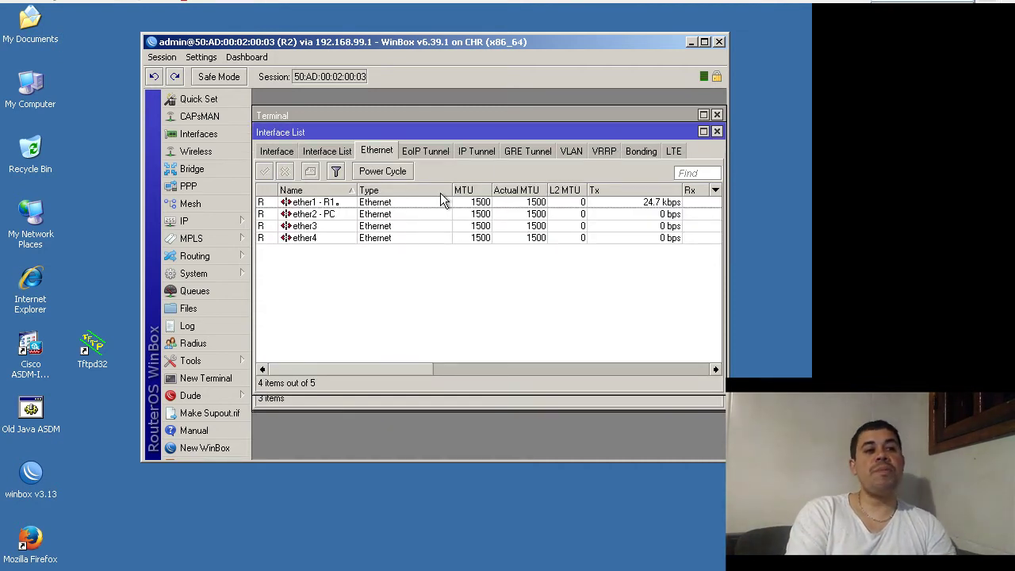
# - Enable R2's 172.10.1.2 loopback and 192.168.100.2 addresses, leaving 192.168.88.1 disabled
pyautogui.click(248, 224)
pyautogui.click(291, 230)
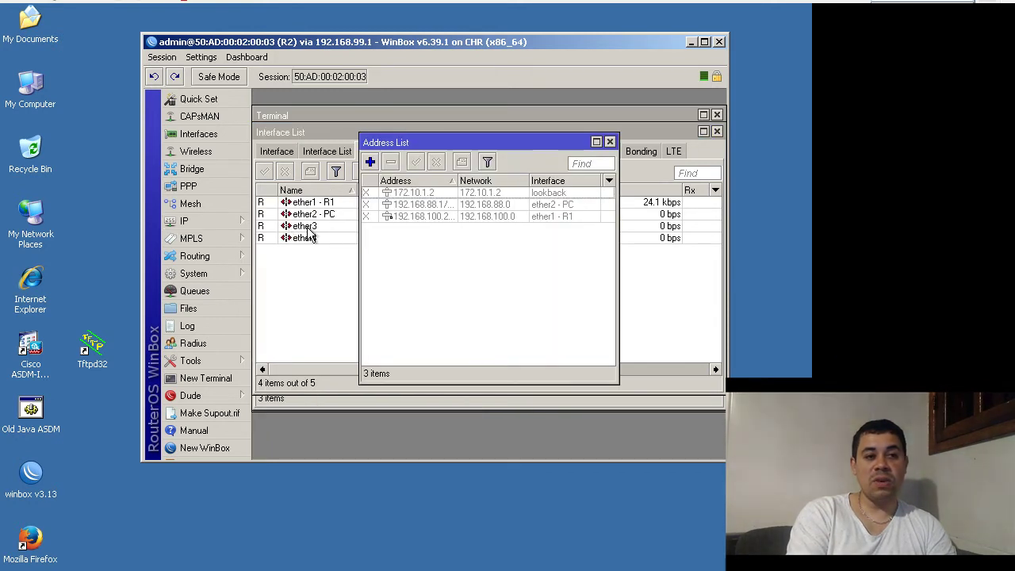
pyautogui.click(457, 193)
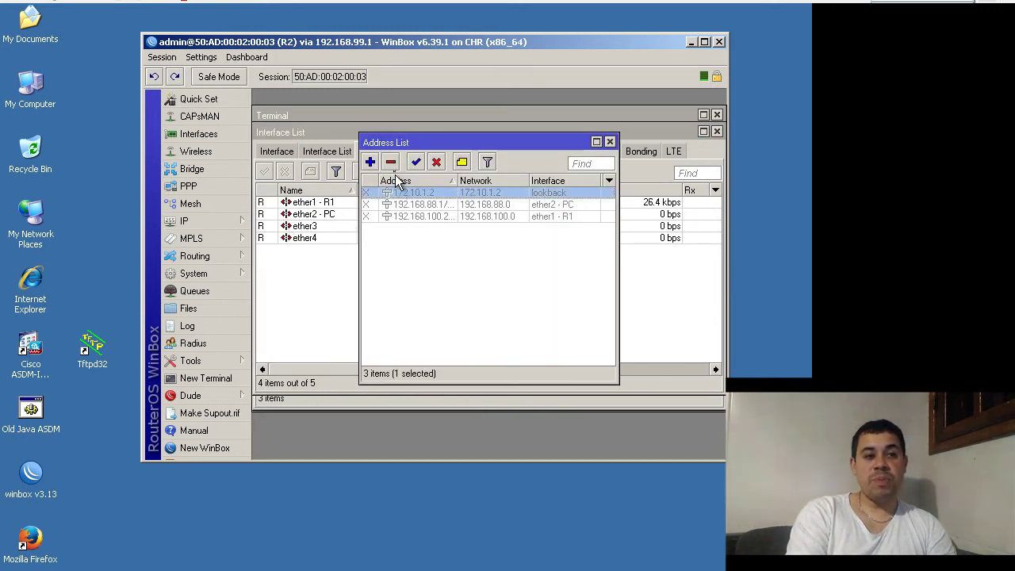
pyautogui.click(414, 161)
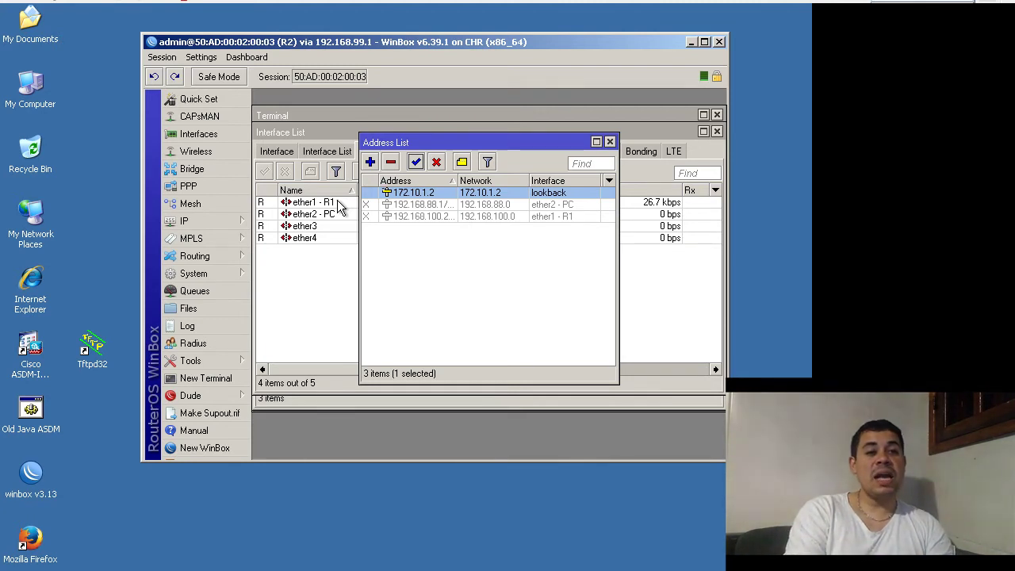
pyautogui.click(412, 219)
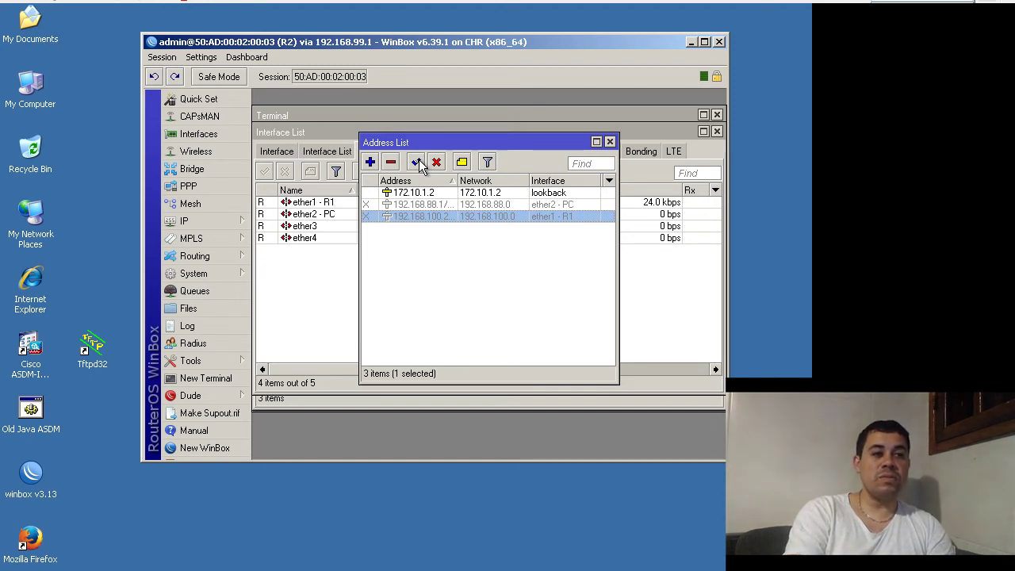
pyautogui.click(417, 161)
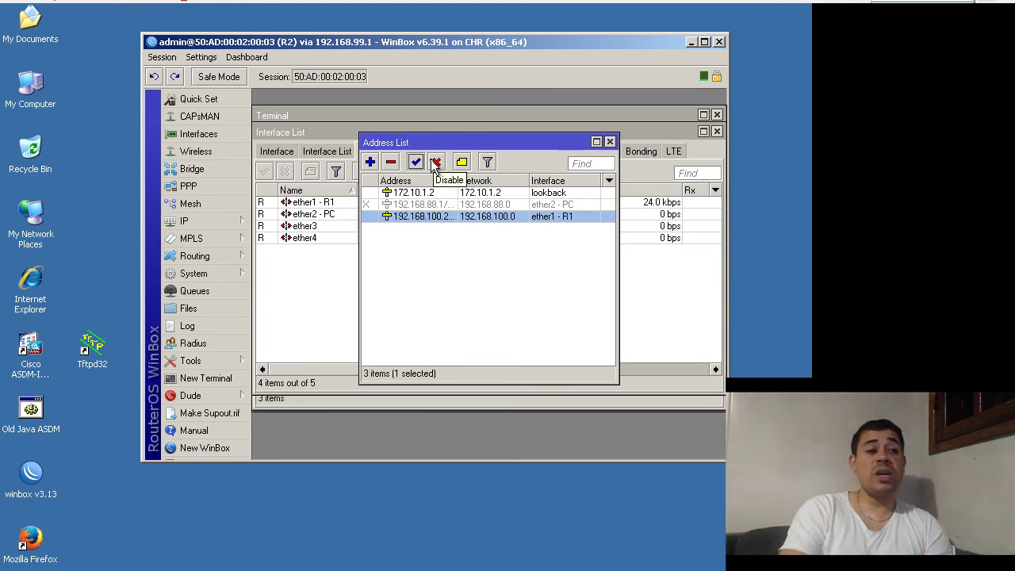
pyautogui.click(238, 223)
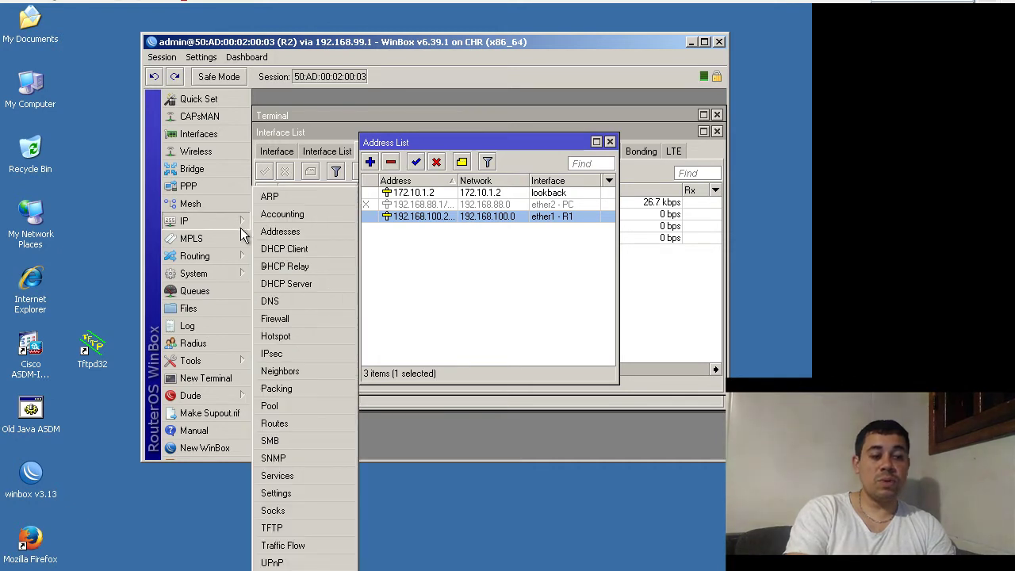
pyautogui.click(288, 421)
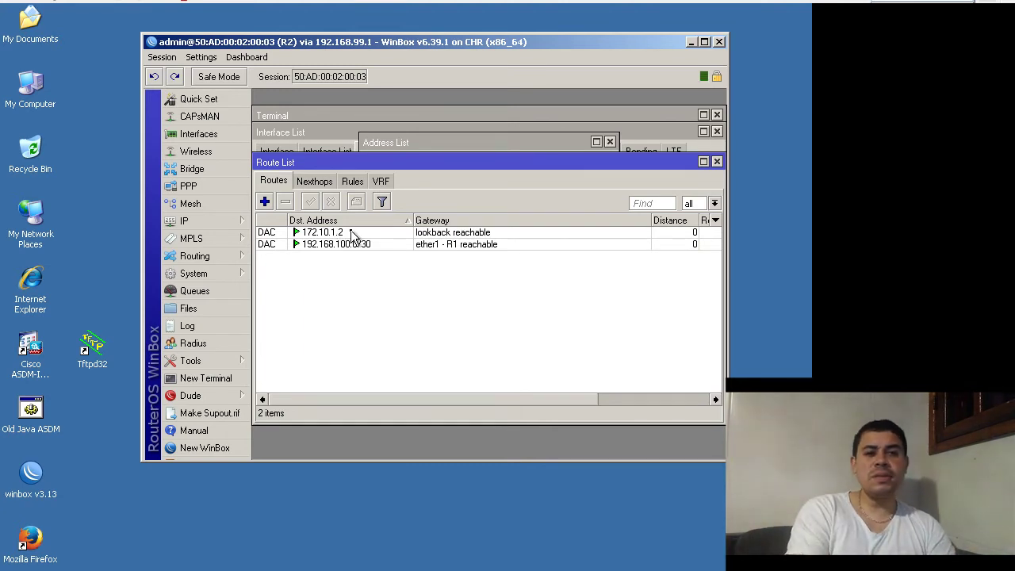
pyautogui.click(715, 162)
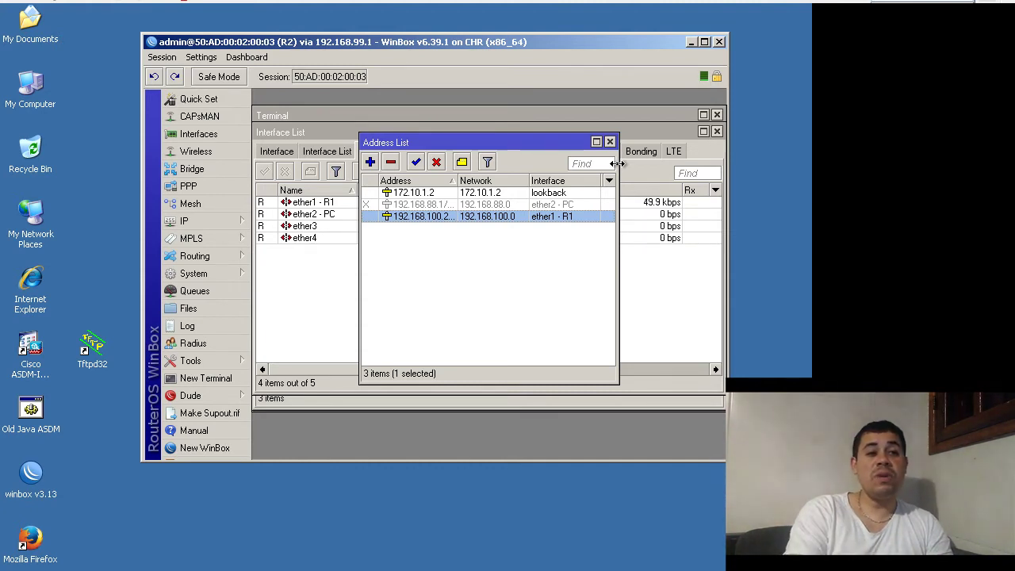
# - Enable 192.168.88.1 on ether2 - PC, then view the dhcp1 leases, selecting 192.168.88.253
pyautogui.click(513, 204)
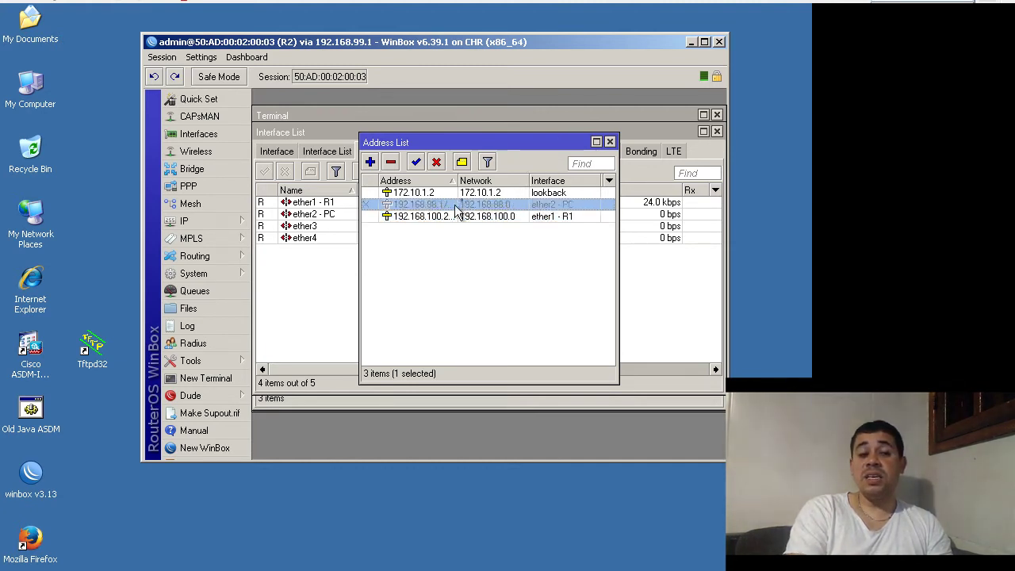
pyautogui.click(415, 162)
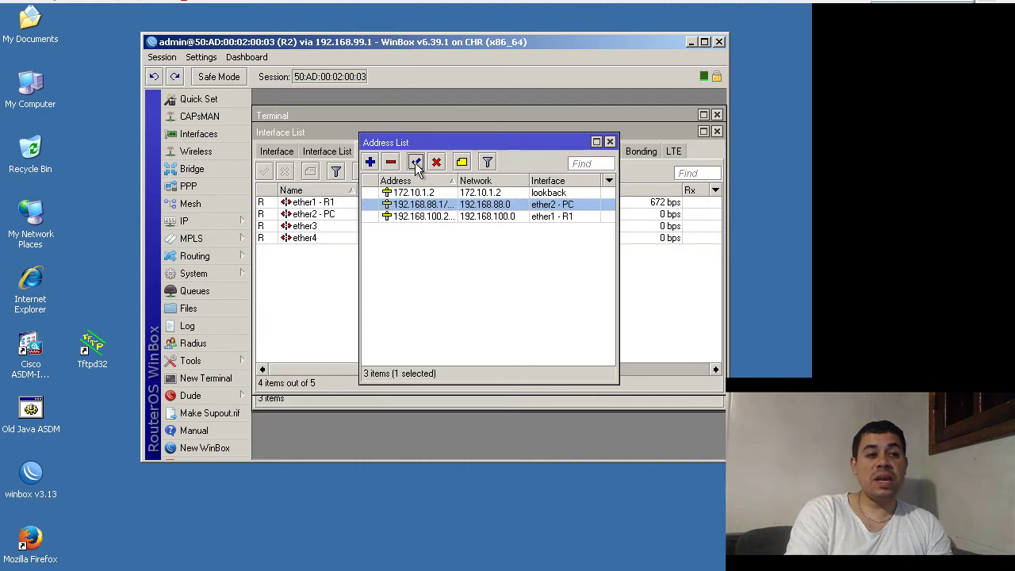
pyautogui.click(214, 221)
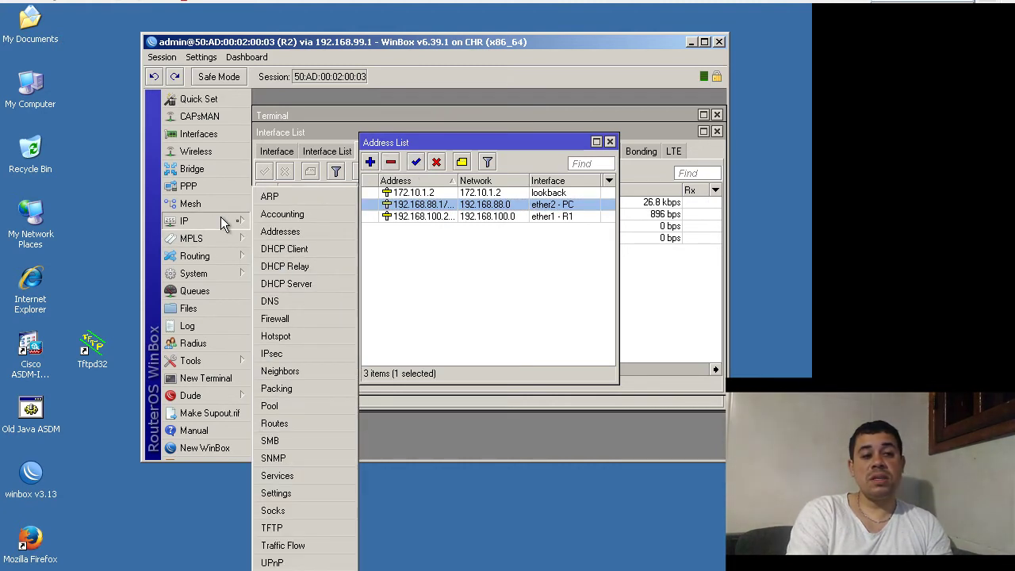
pyautogui.click(285, 283)
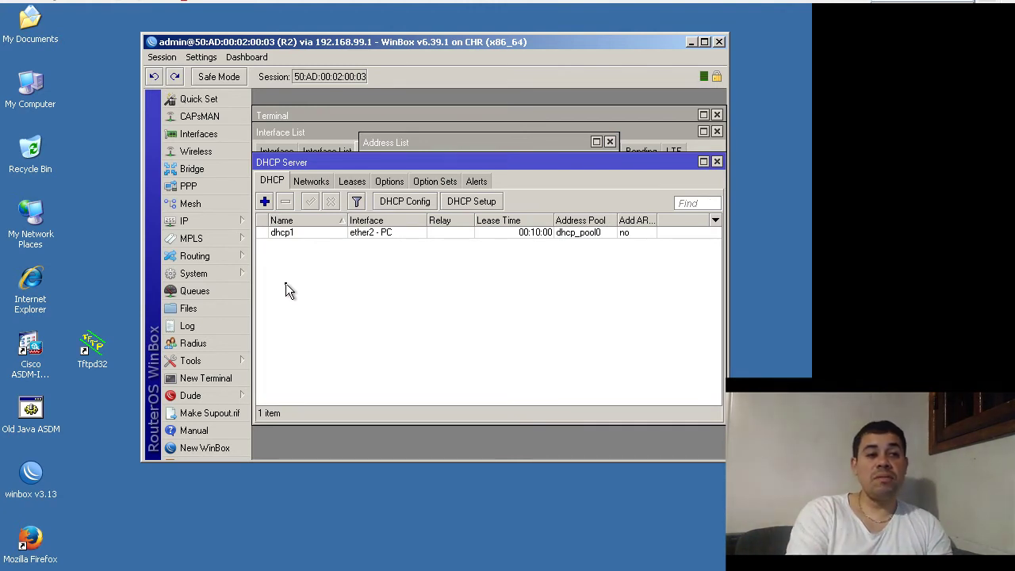
pyautogui.click(355, 180)
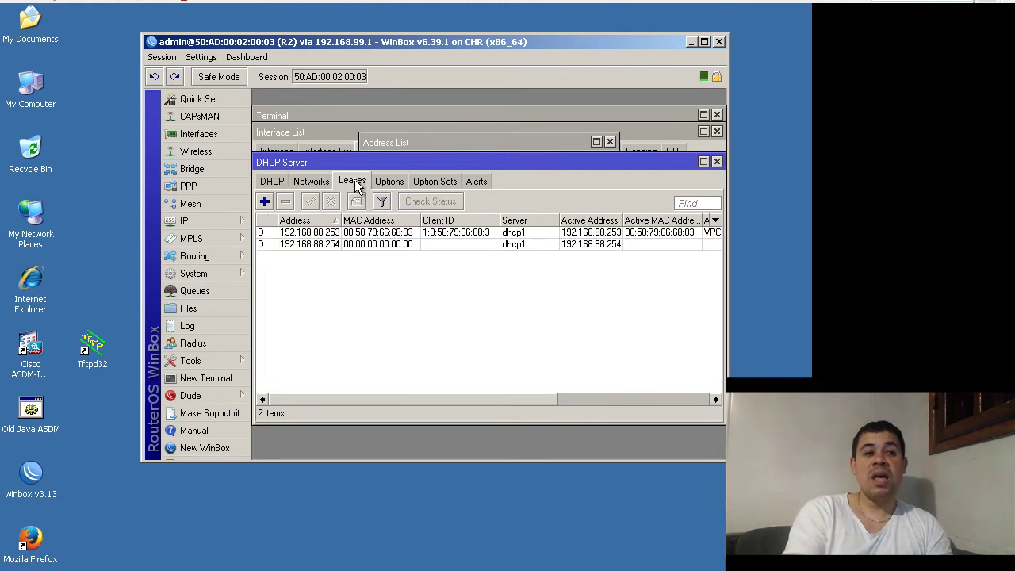
pyautogui.click(331, 232)
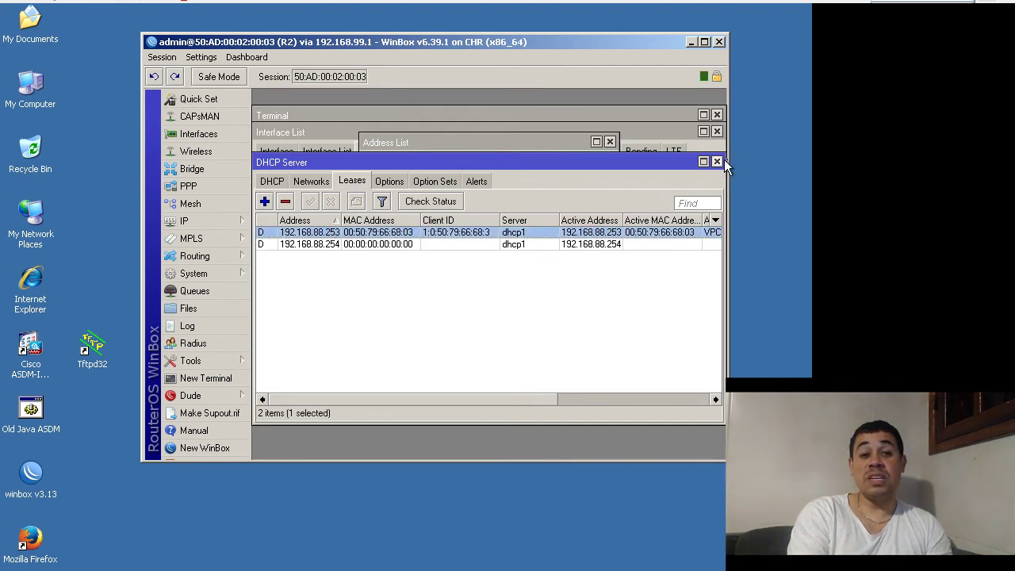
# - Close DHCP Server and return to R1's session, whose neighbor list shows R2 at 192.168.100.2
pyautogui.click(716, 162)
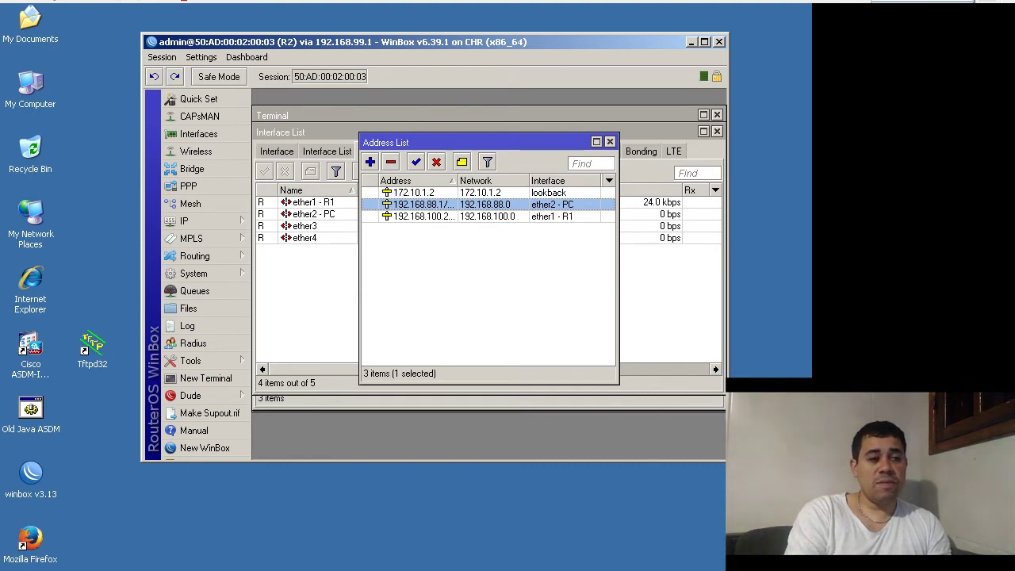
pyautogui.hotkey('alt', 'Tab')
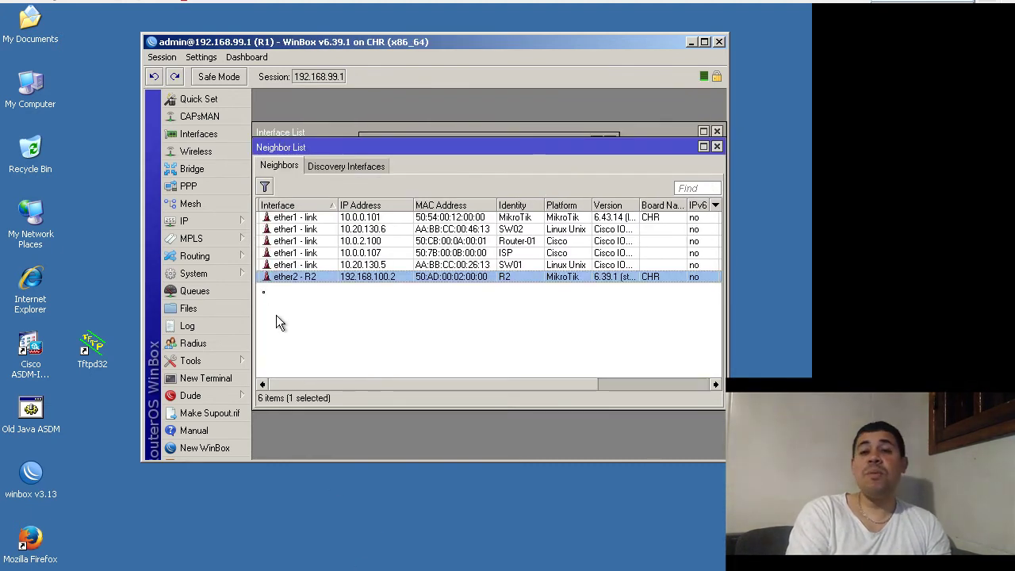
# - Check R1's NAT rule 0: srcnat chain, out-interface ether1 - link, action masquerade
pyautogui.click(220, 219)
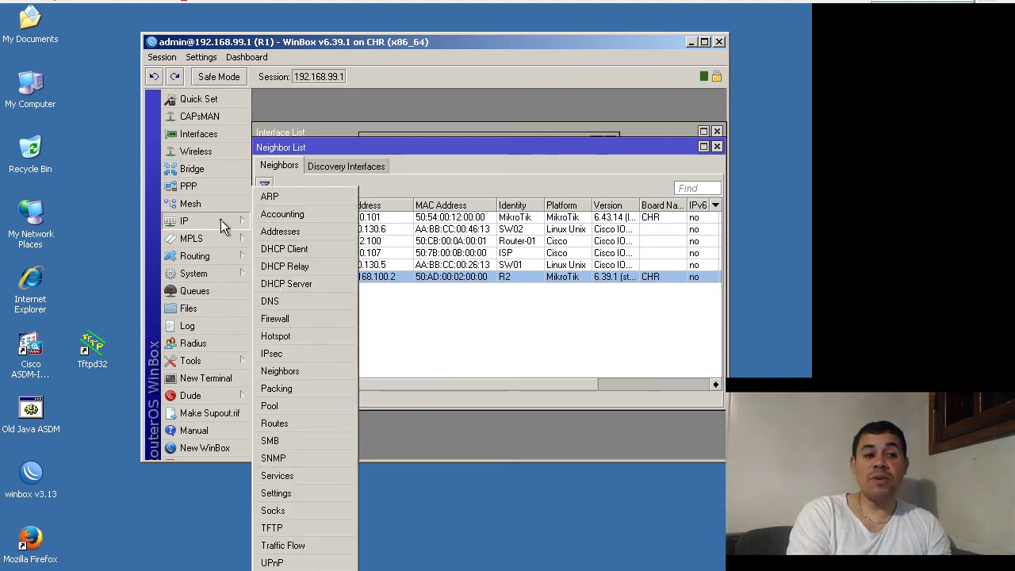
pyautogui.click(293, 317)
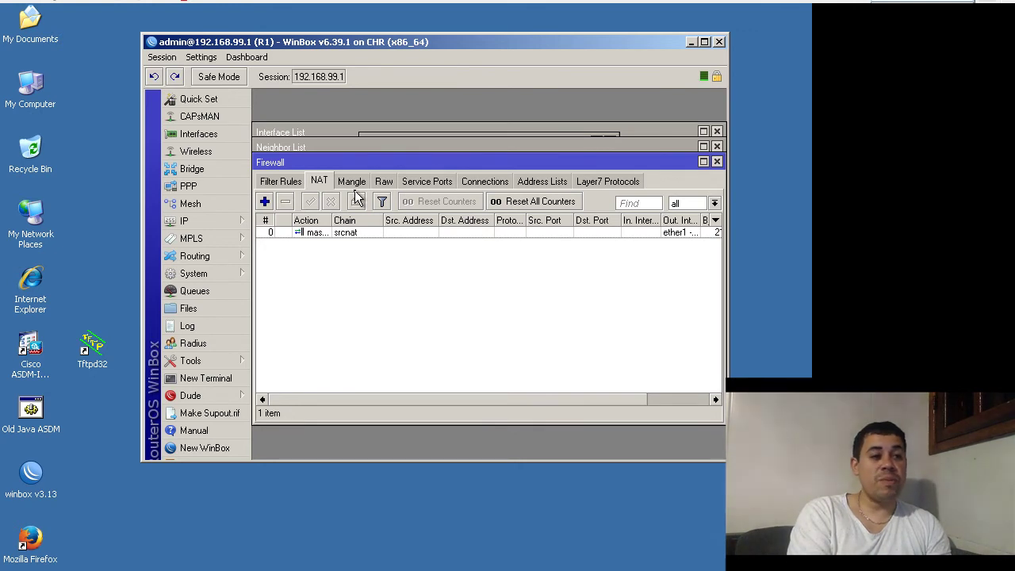
pyautogui.click(355, 228)
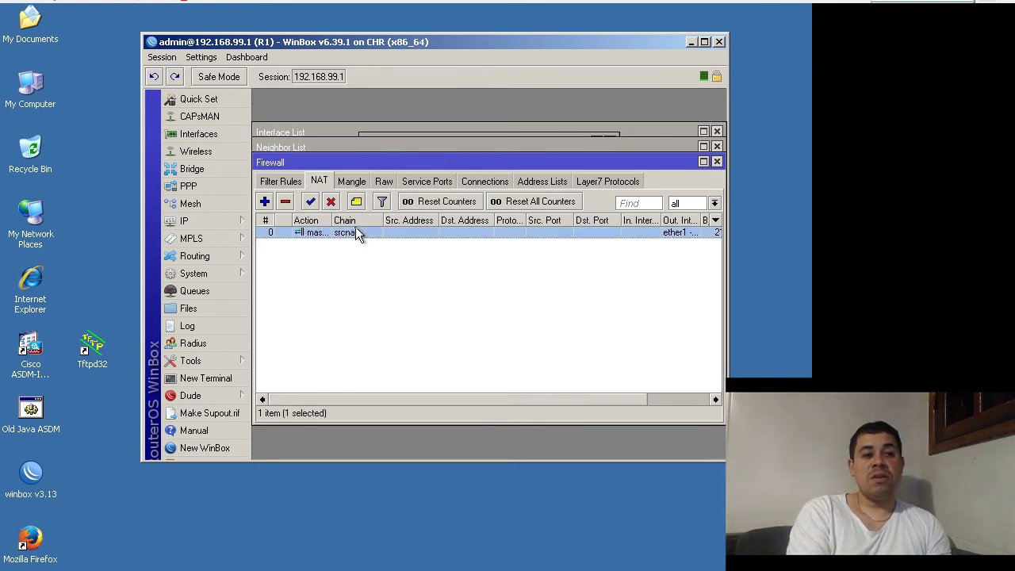
pyautogui.doubleClick(355, 229)
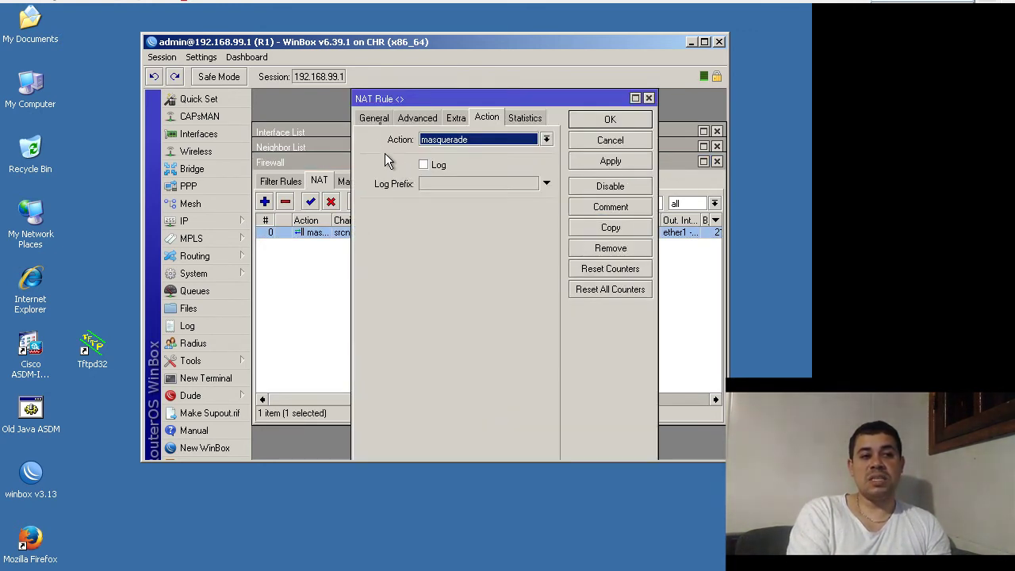
pyautogui.click(373, 117)
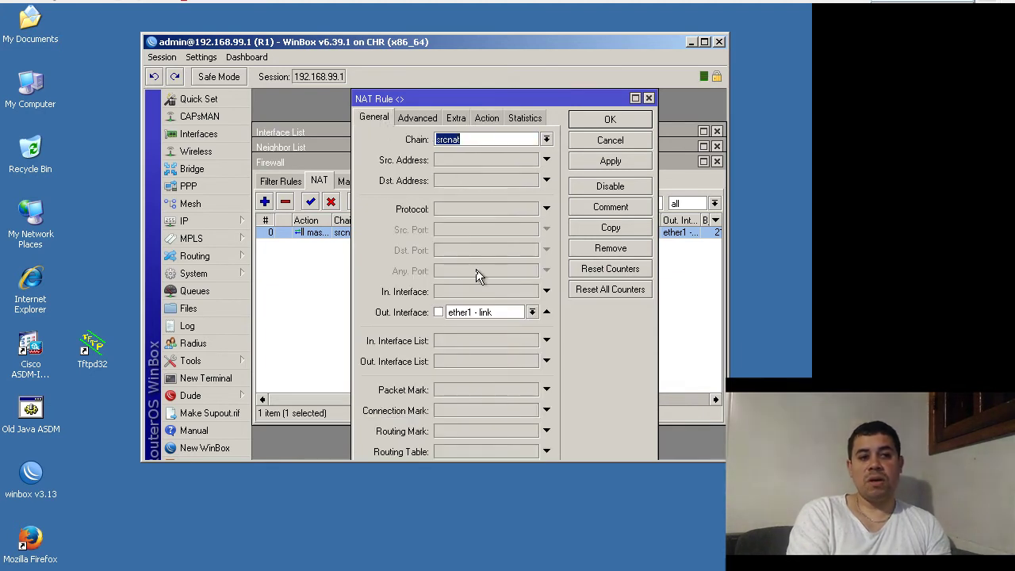
pyautogui.click(490, 119)
pyautogui.click(609, 119)
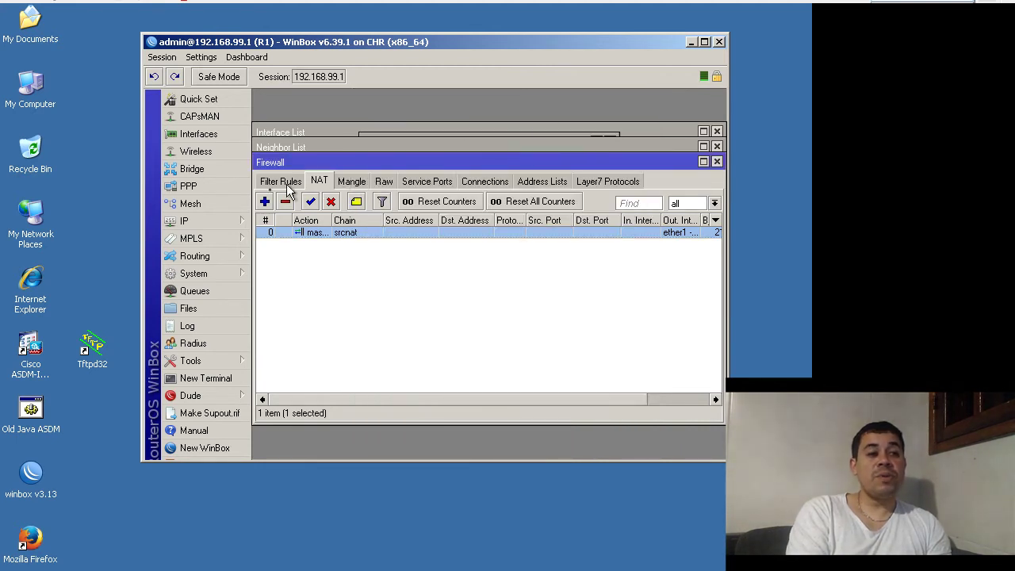
pyautogui.click(230, 257)
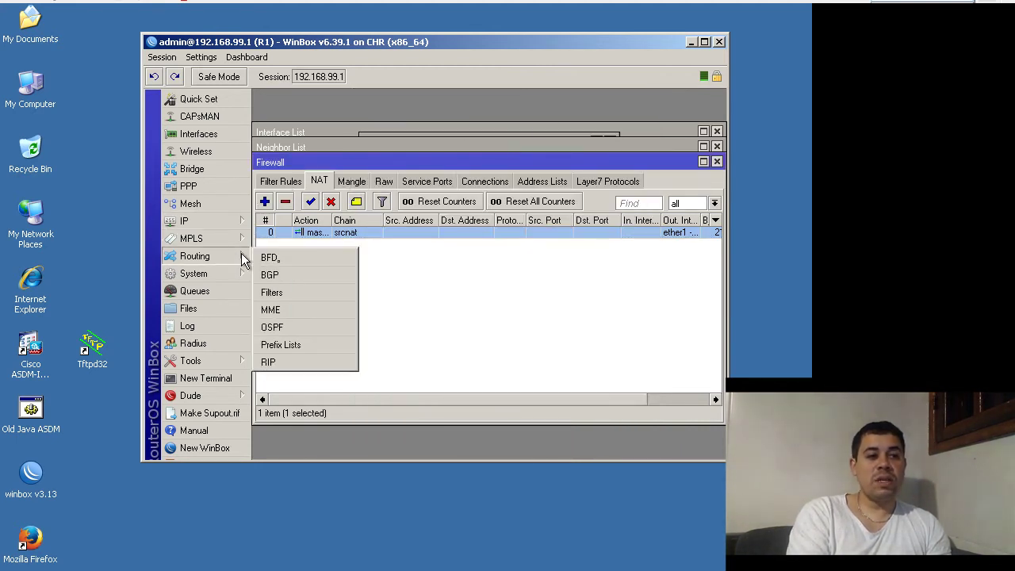
# - Enable the OSPF instance R1 (router ID 172.10.1.1) and open its instance settings
pyautogui.click(293, 327)
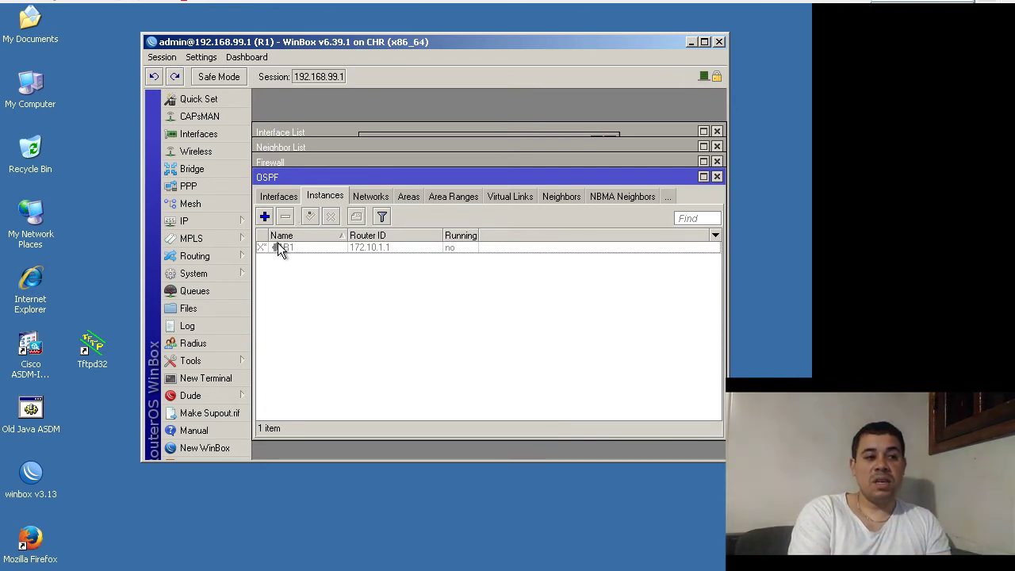
pyautogui.click(284, 245)
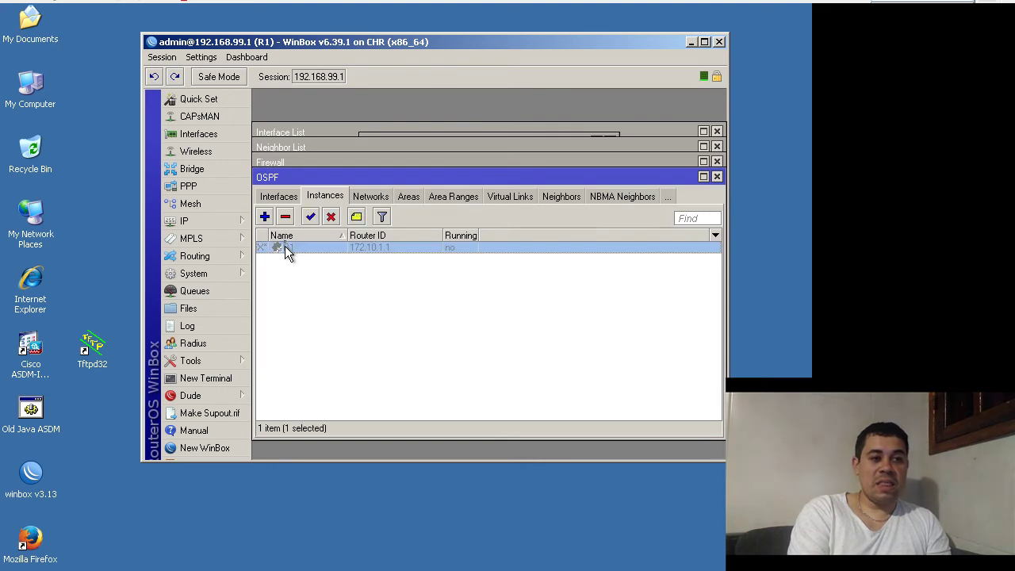
pyautogui.click(311, 218)
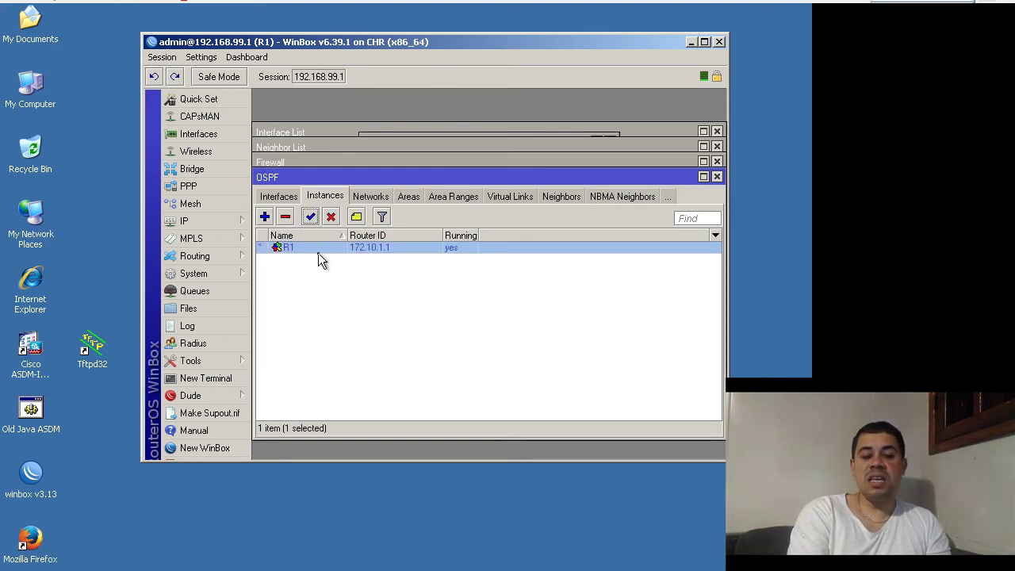
pyautogui.doubleClick(323, 251)
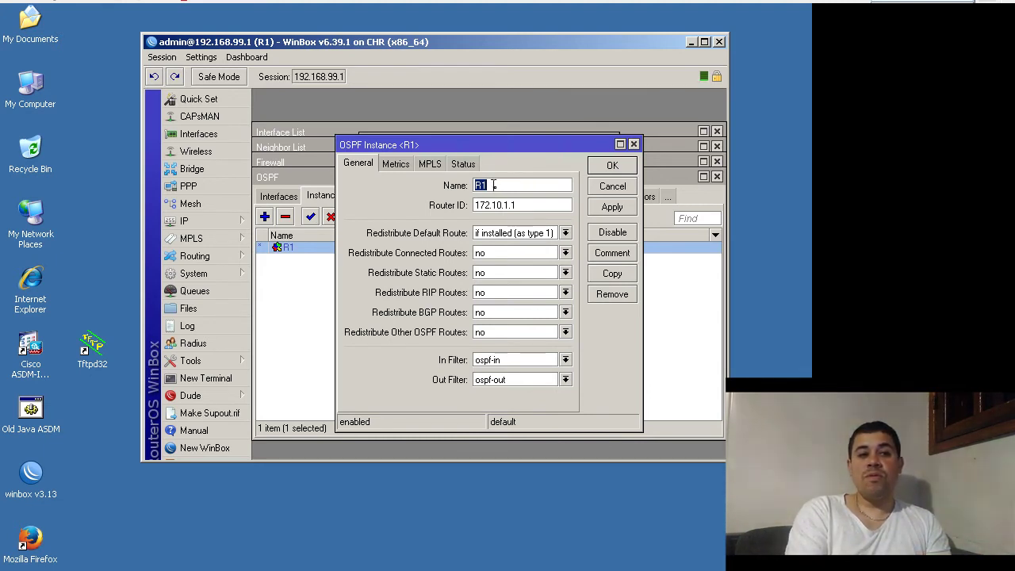
# - Set R1's Redistribute Default Route to 'if installed (as type 1)' and save the instance
pyautogui.press('Tab')
pyautogui.click(525, 205)
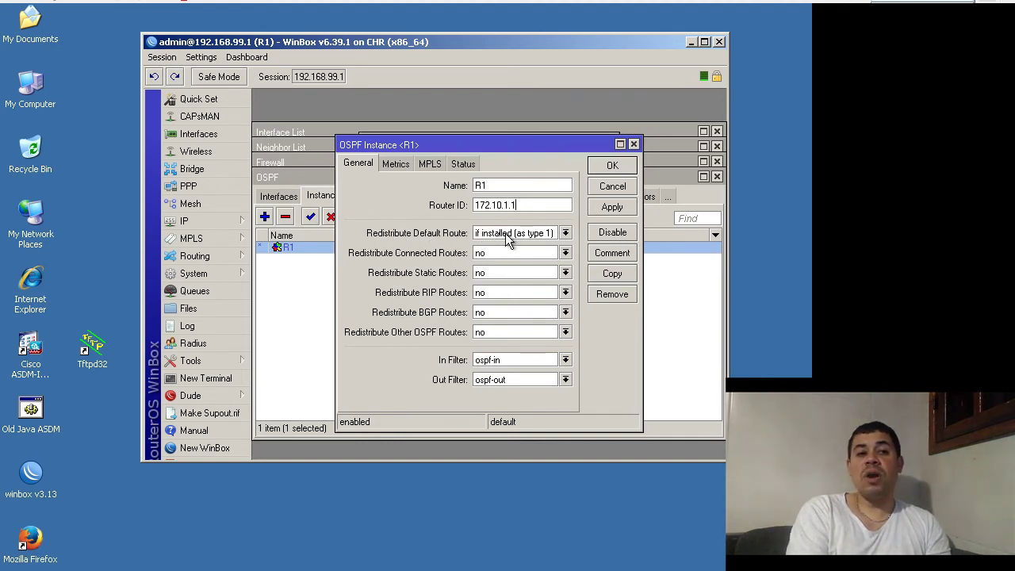
pyautogui.click(495, 237)
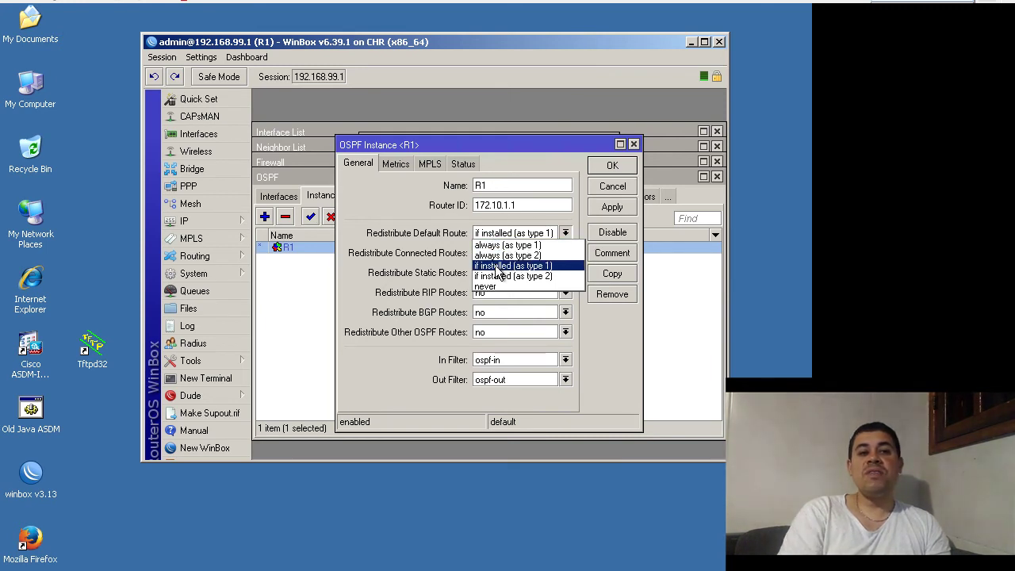
pyautogui.click(498, 271)
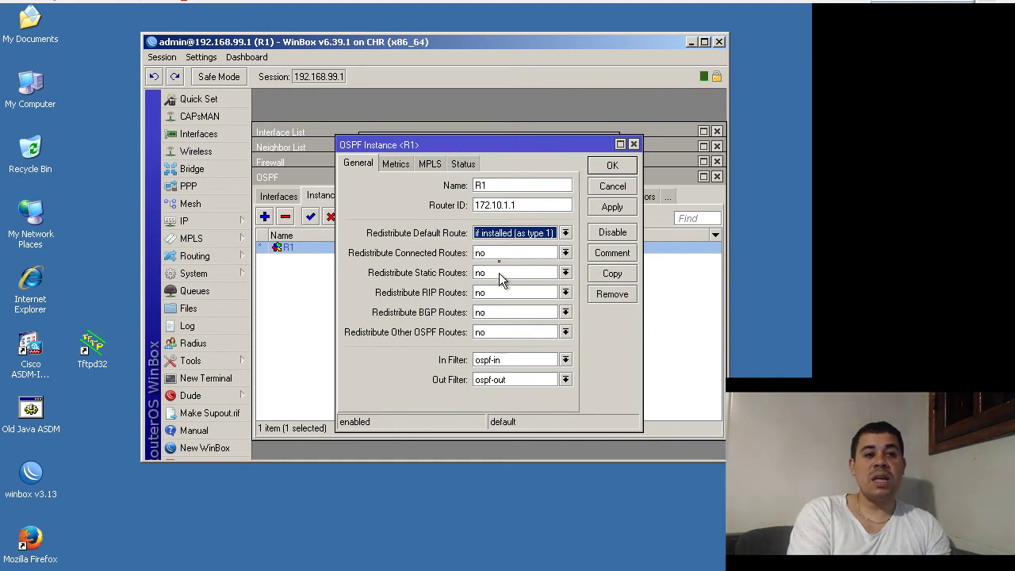
pyautogui.click(600, 167)
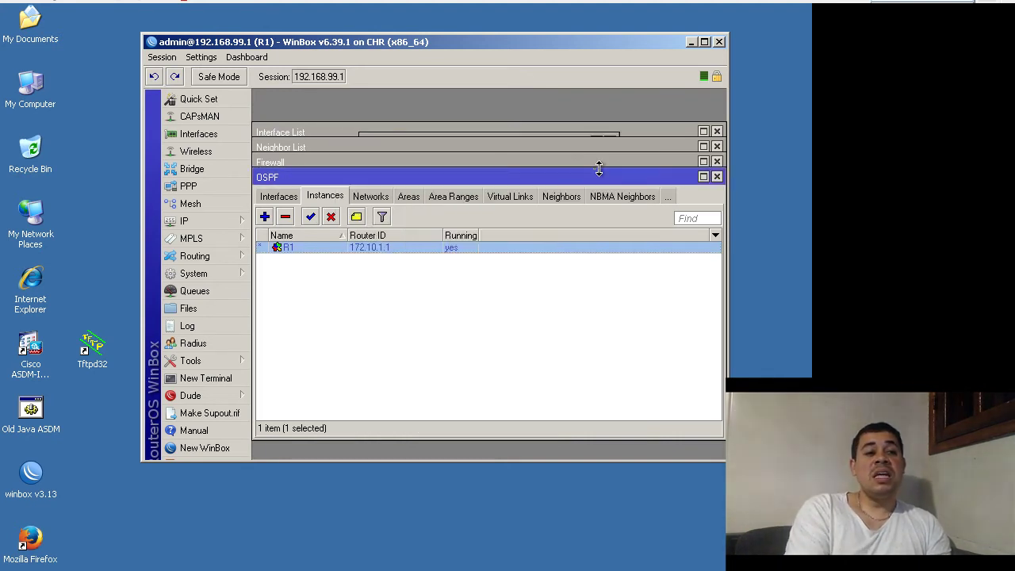
# - Inspect R1's OSPF networks 172.10.1.1, 192.168.99.0/24 and 192.168.100.0/30 in the backbone area
pyautogui.click(379, 197)
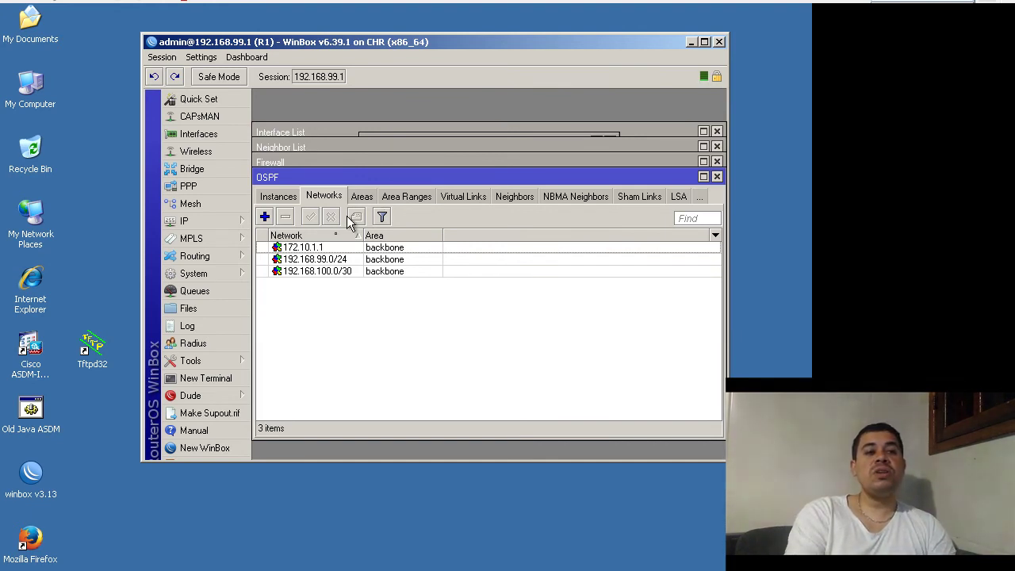
pyautogui.click(333, 249)
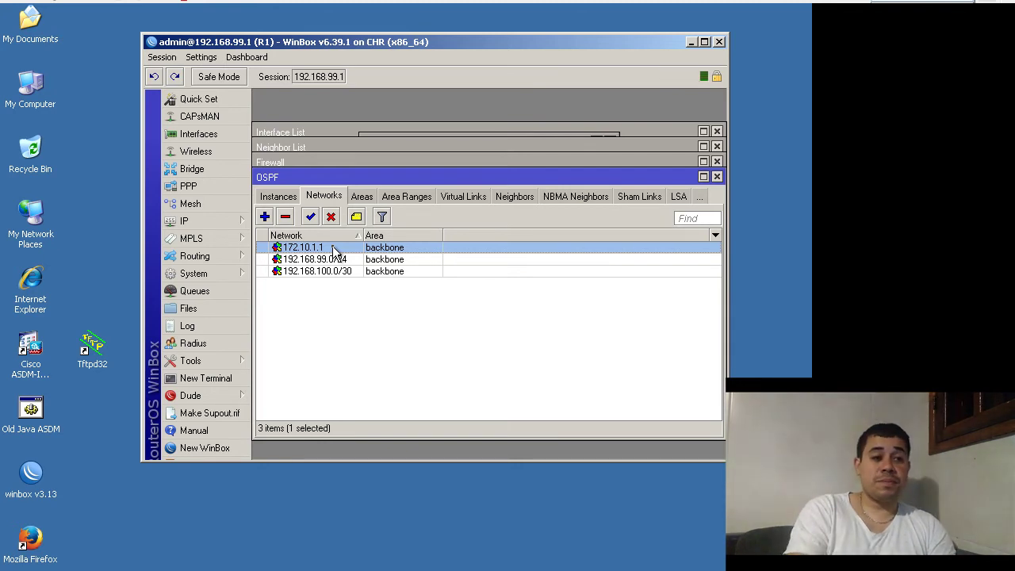
pyautogui.doubleClick(334, 250)
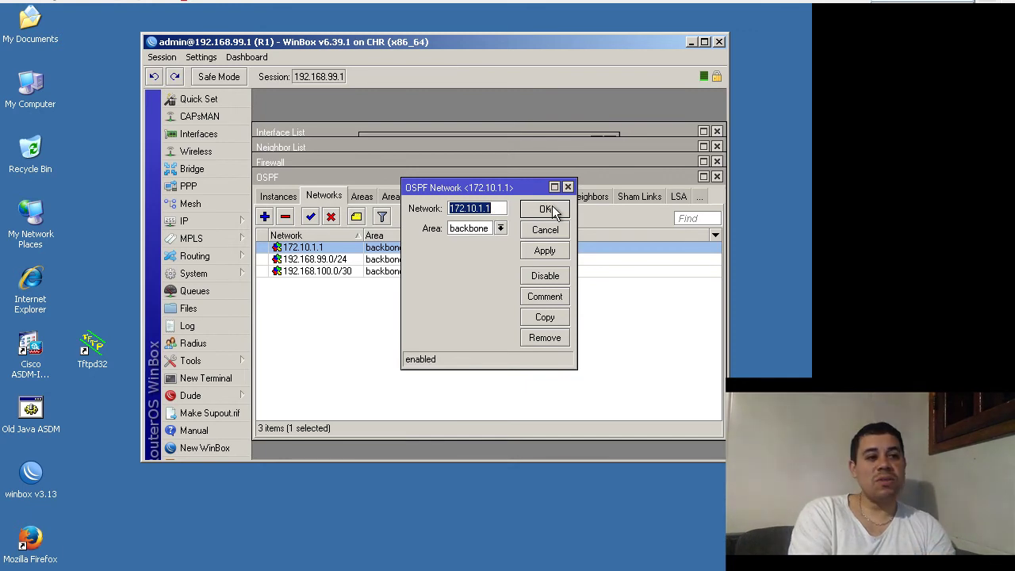
pyautogui.click(546, 209)
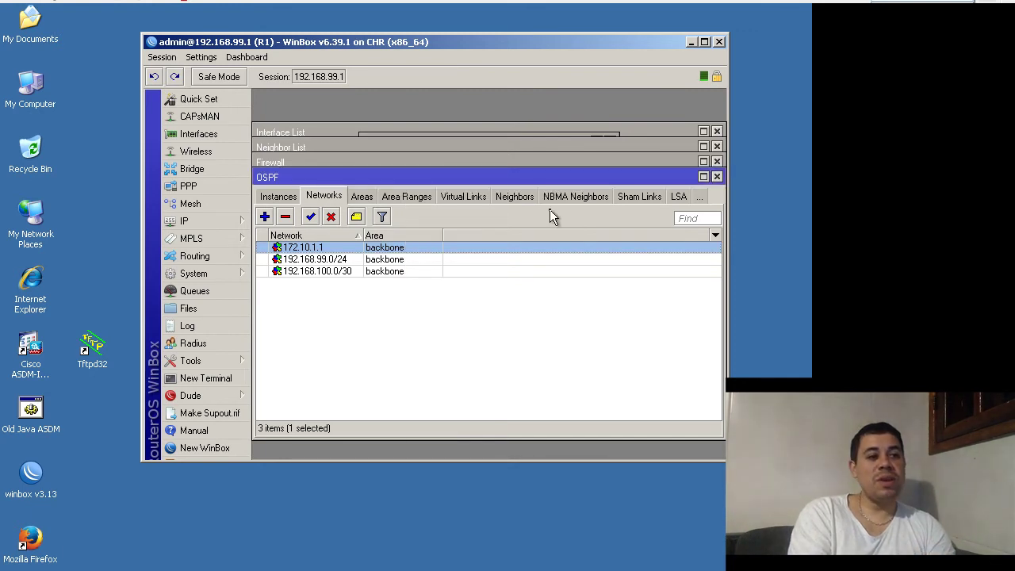
pyautogui.click(354, 261)
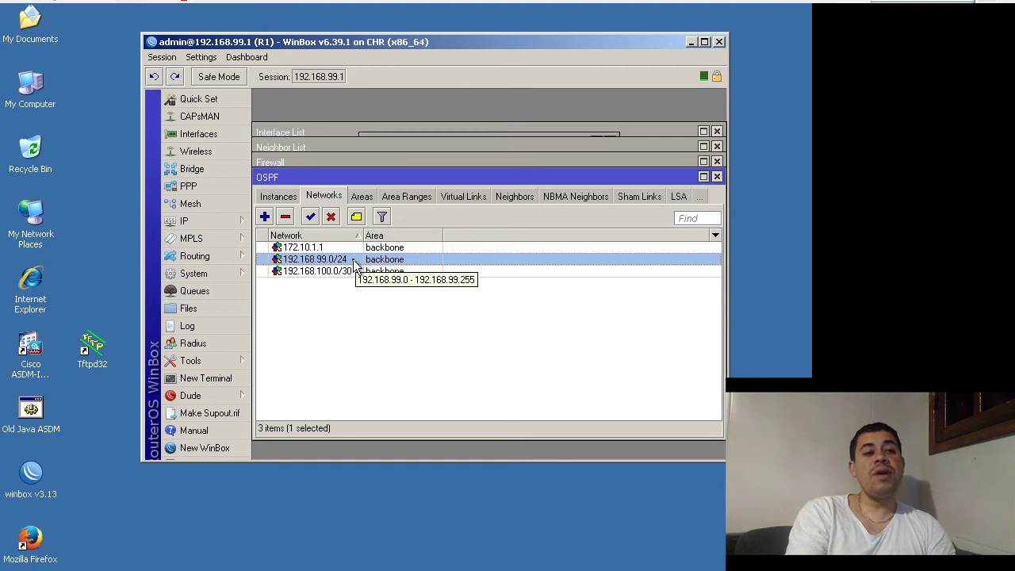
pyautogui.click(347, 270)
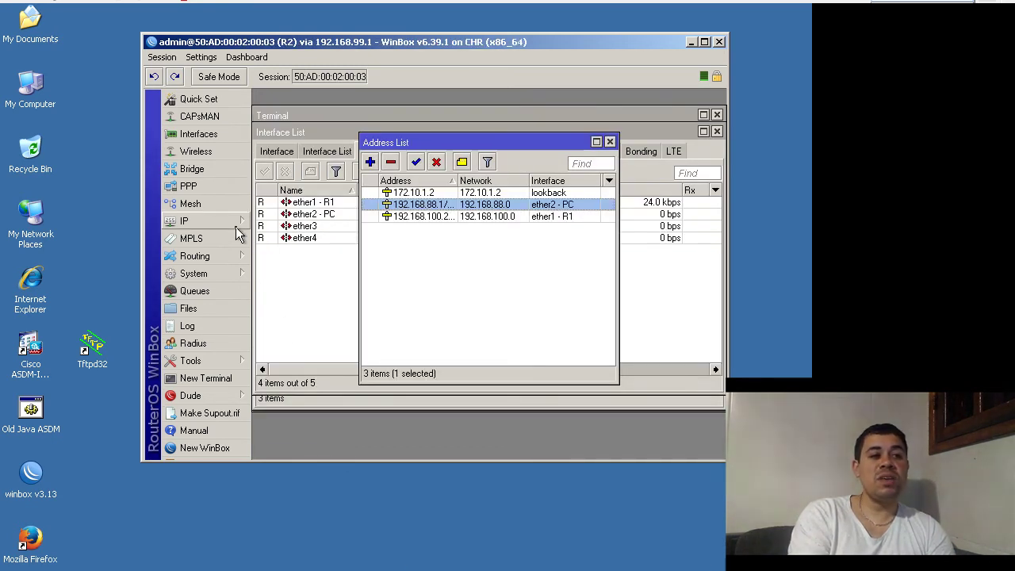
# - Enable the OSPF instance R2 (router ID 172.10.1.2) under Routing > OSPF and open its settings
pyautogui.click(225, 258)
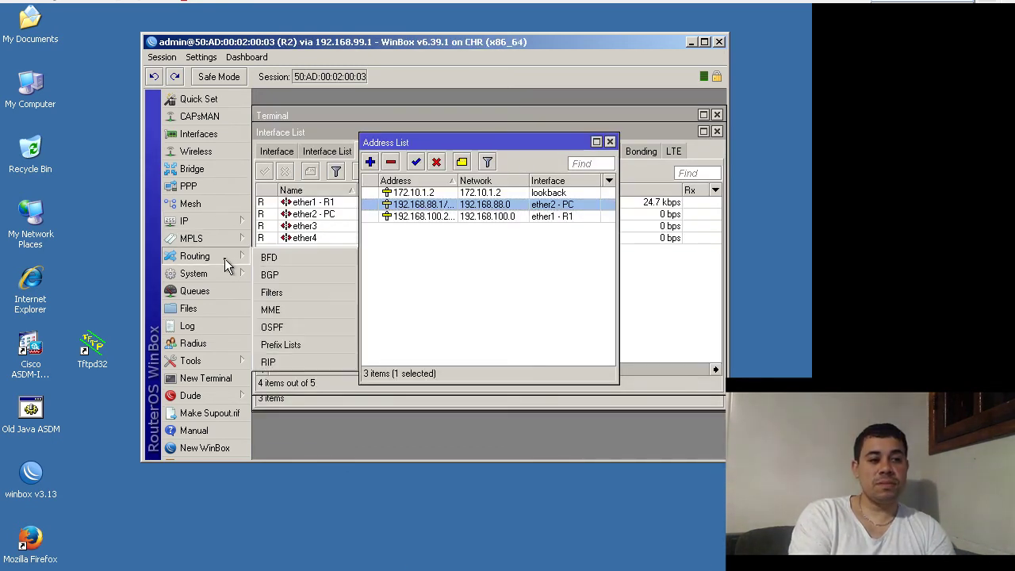
pyautogui.click(272, 326)
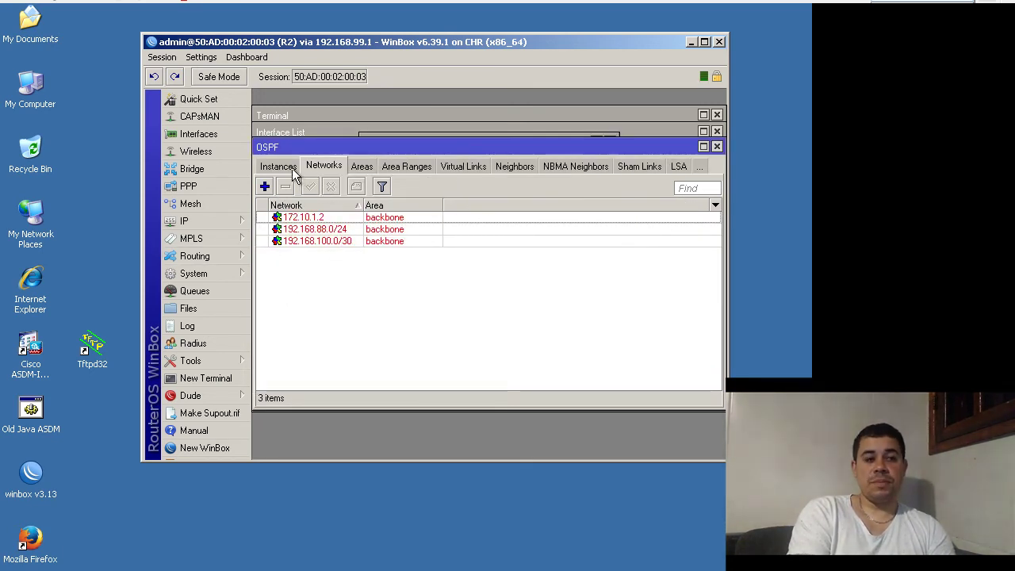
pyautogui.click(295, 171)
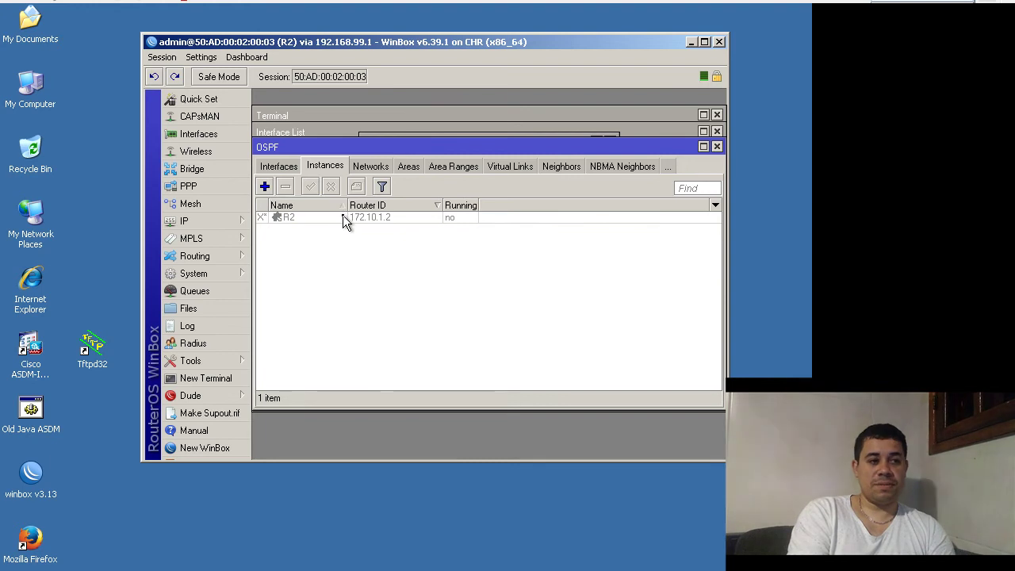
pyautogui.click(343, 217)
pyautogui.click(310, 189)
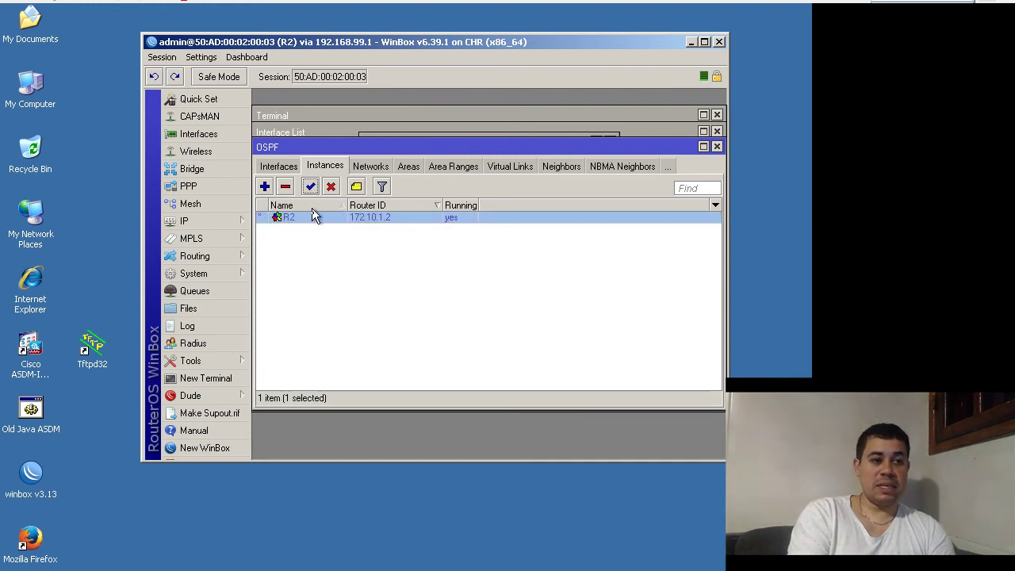
pyautogui.doubleClick(314, 218)
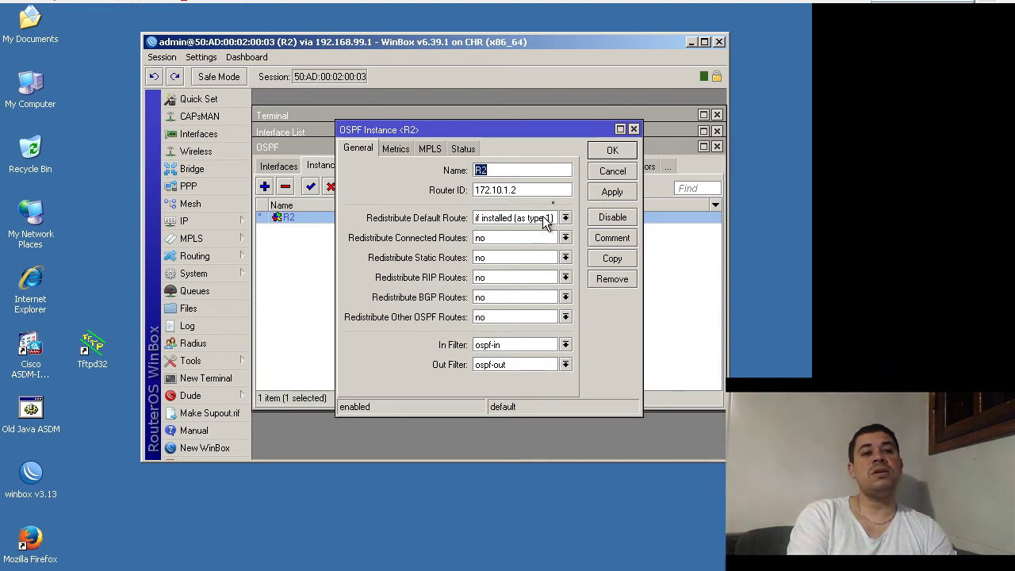
# - Save R2's instance, then review its networks 172.10.1.2, 192.168.88.0/24 and 192.168.100.0/30
pyautogui.click(609, 149)
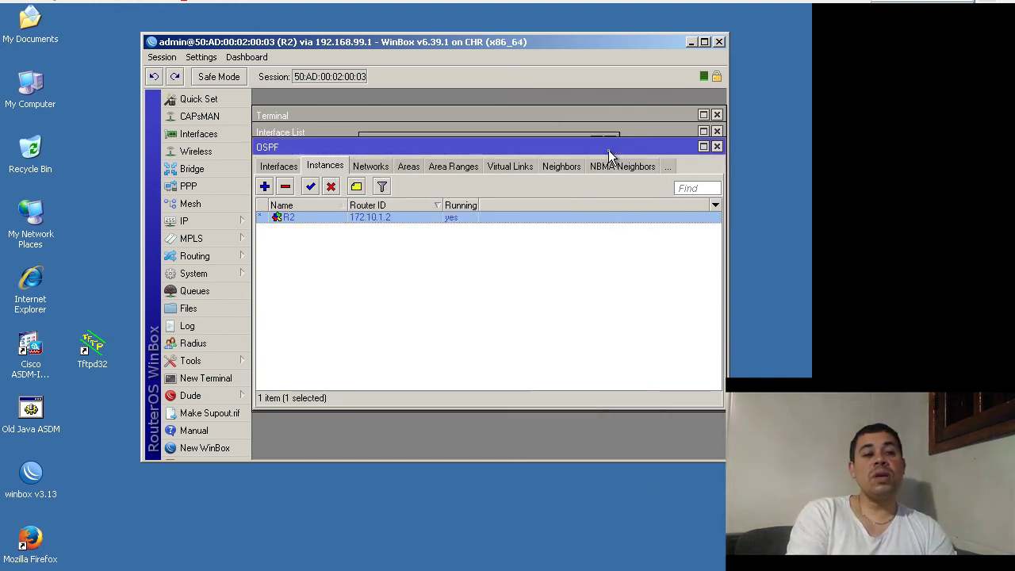
pyautogui.click(376, 168)
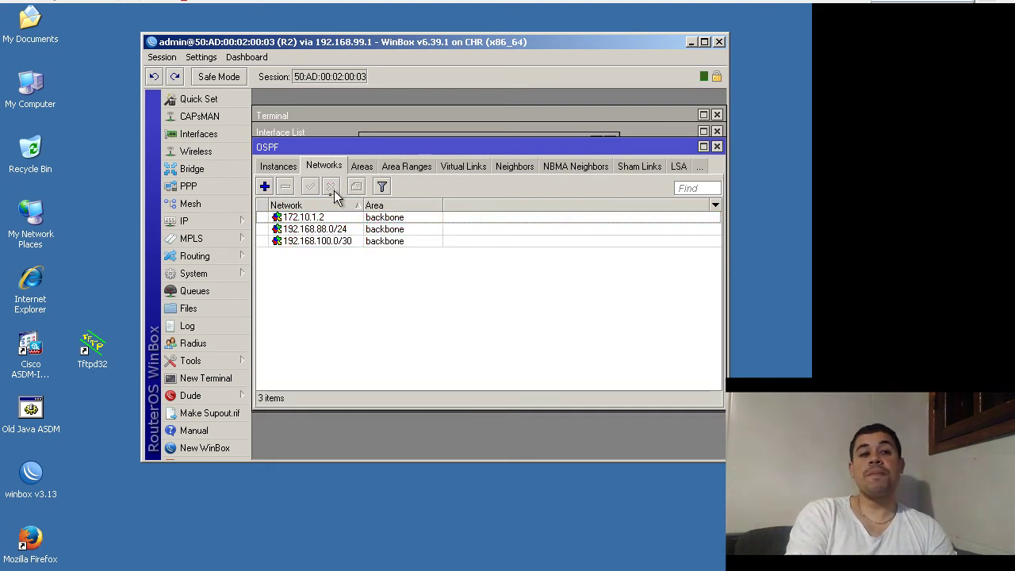
pyautogui.click(327, 219)
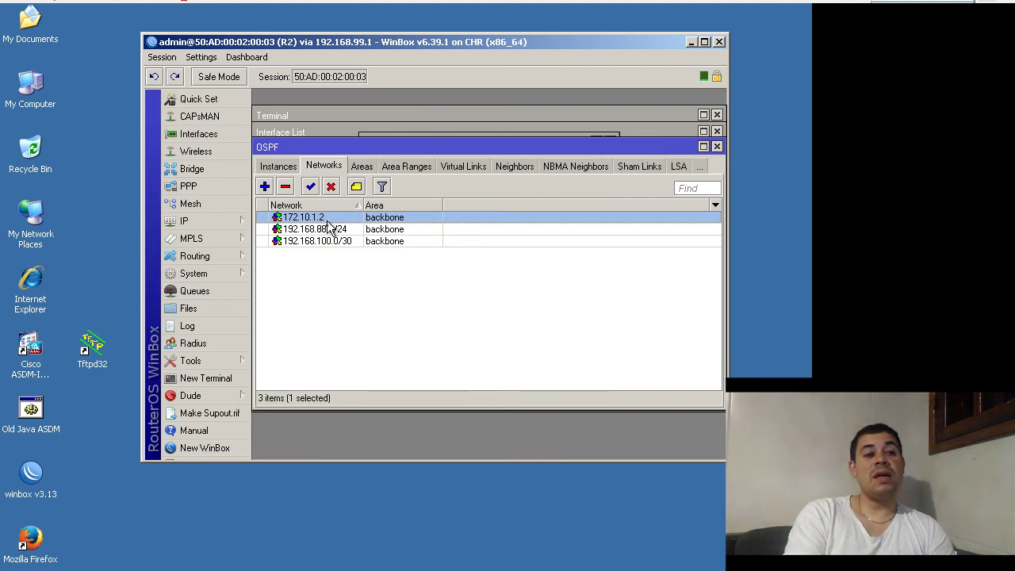
pyautogui.click(331, 237)
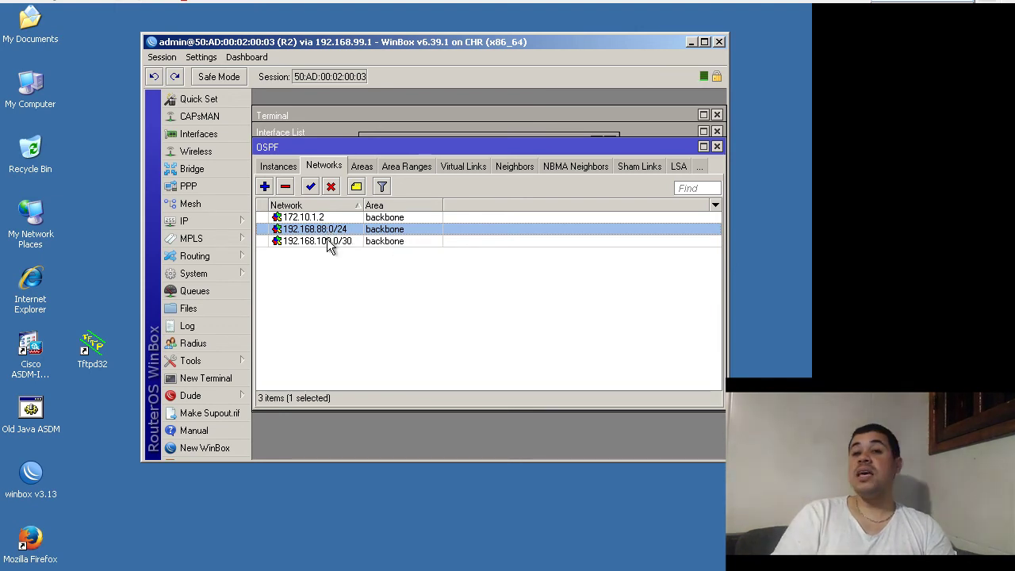
pyautogui.click(329, 242)
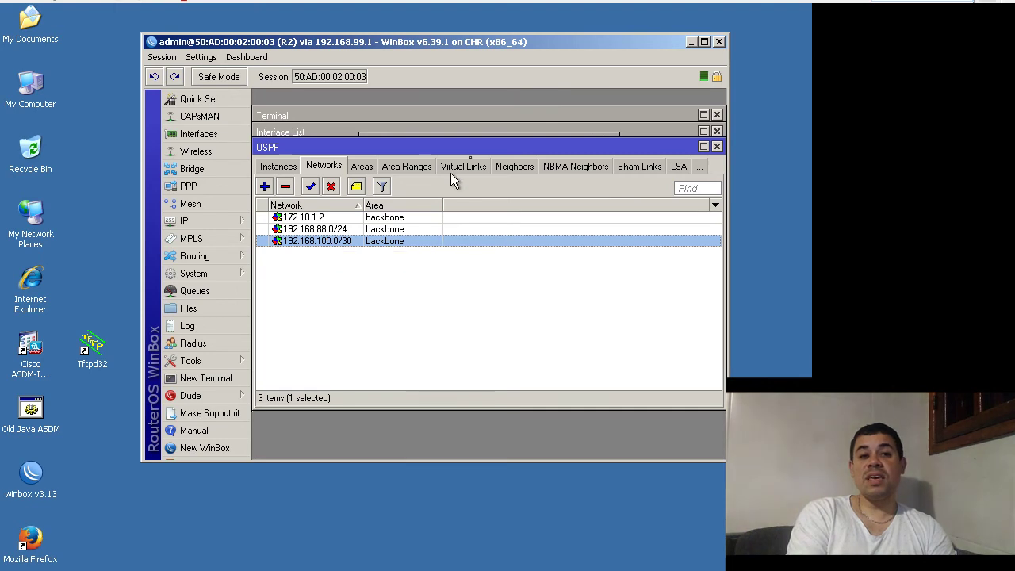
# - Check R2's LSAs for router 172.10.1.1, then the neighbor R1 at 192.168.100.1
pyautogui.click(675, 166)
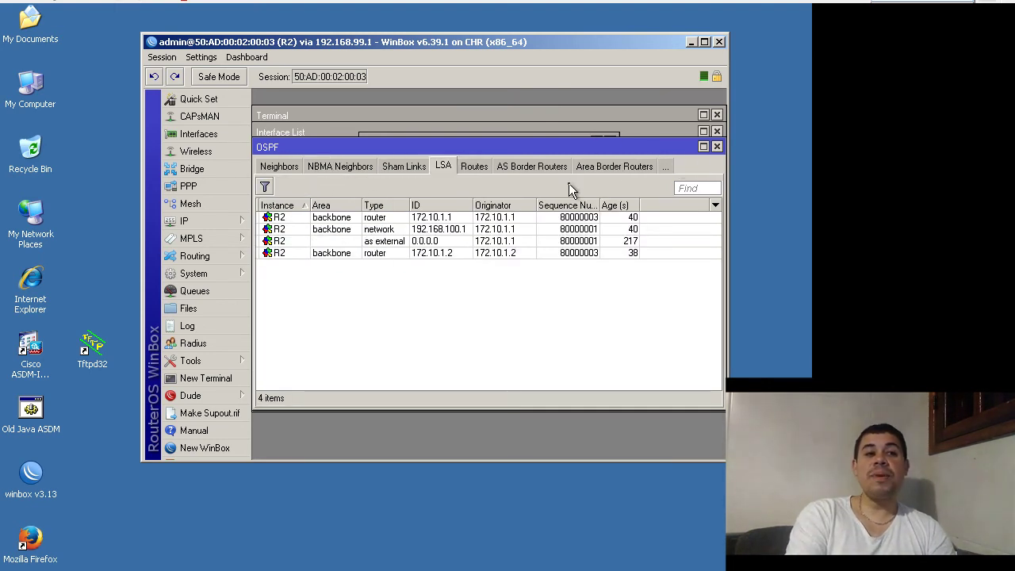
pyautogui.click(444, 217)
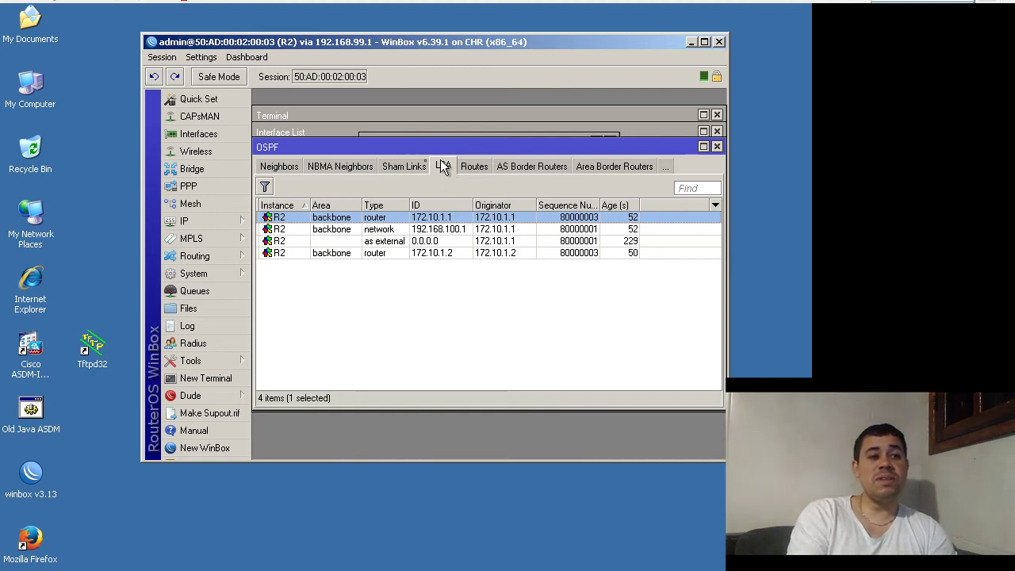
pyautogui.click(288, 169)
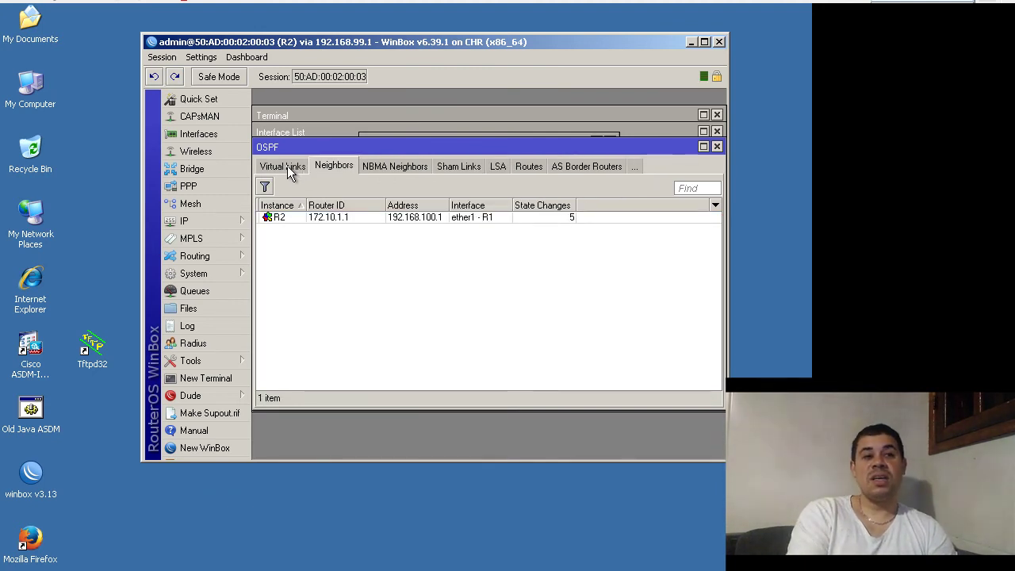
pyautogui.click(479, 219)
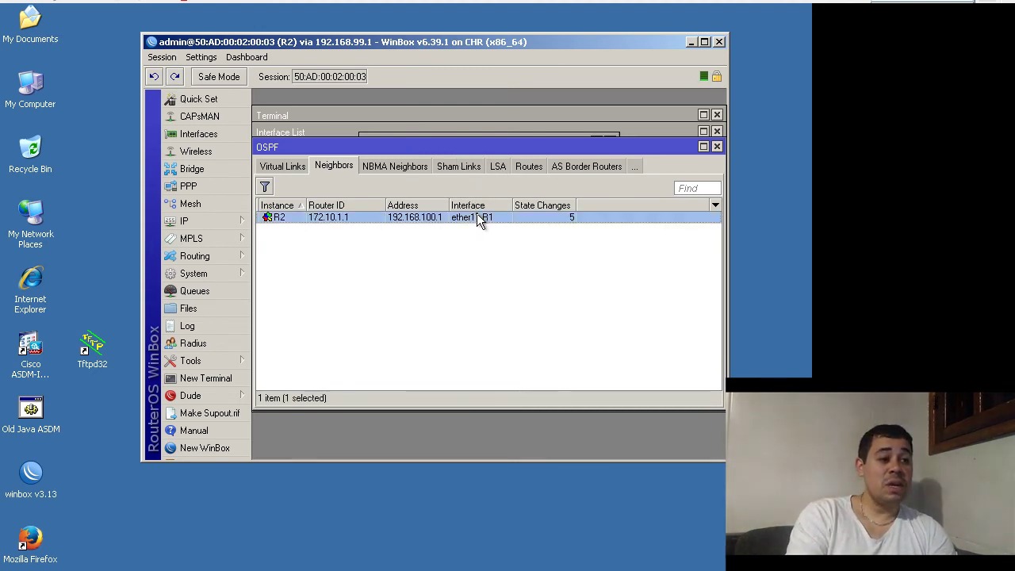
# - Ping 8.8.8.8 from R2's terminal and confirm 6 of 6 replies with 0% loss
pyautogui.click(217, 379)
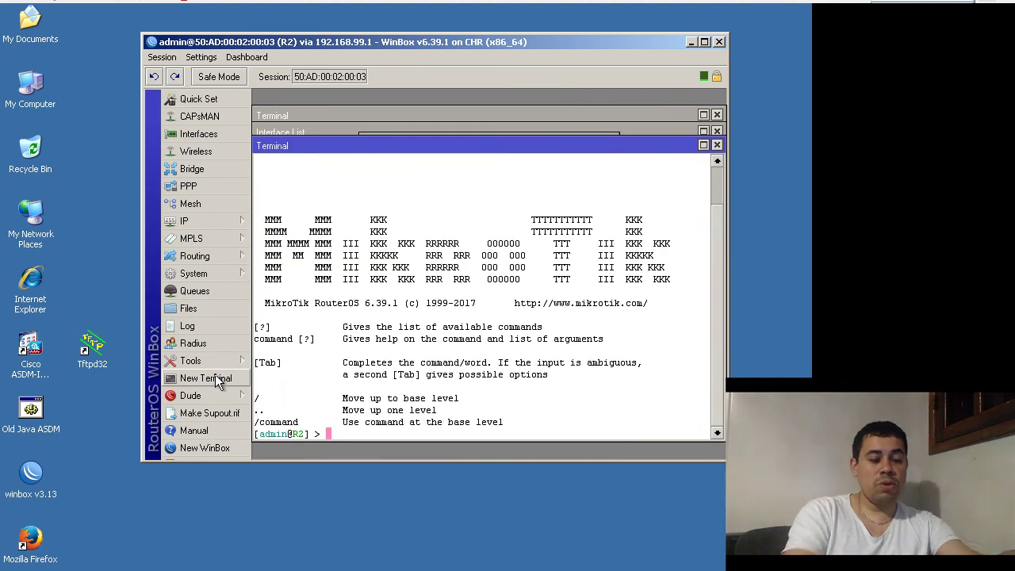
pyautogui.write('ping 8.8.8.8')
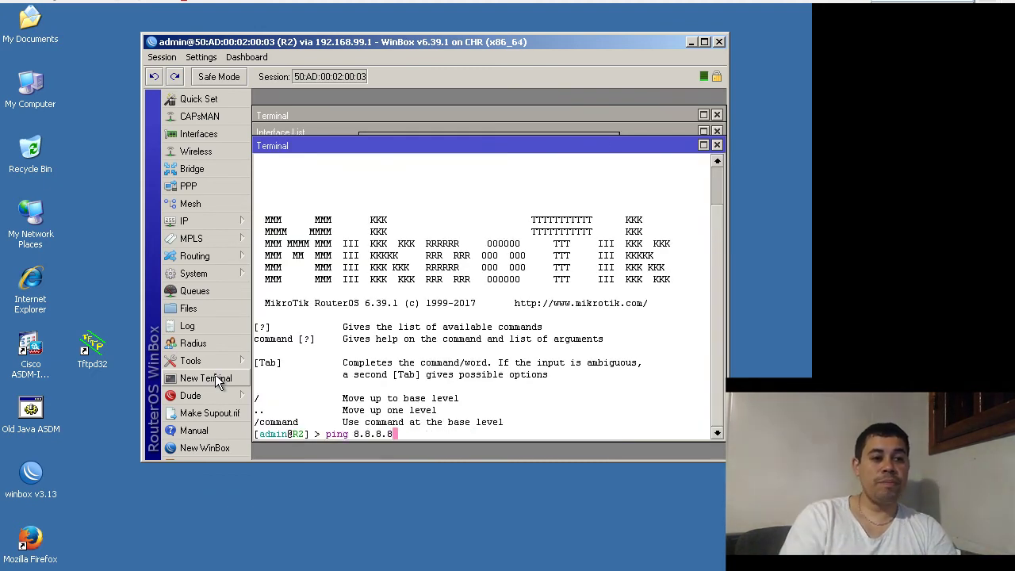
pyautogui.press('Return')
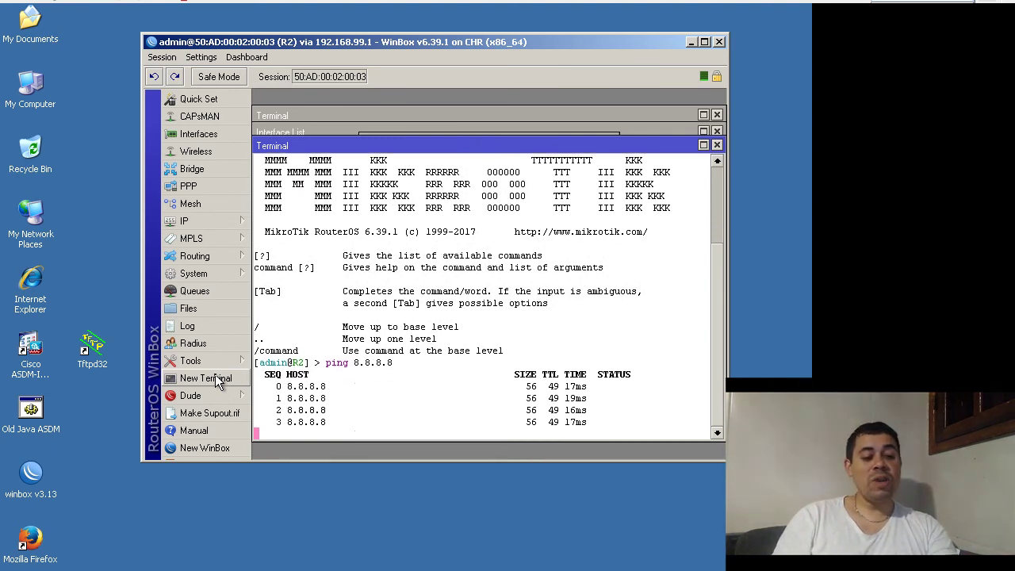
pyautogui.hotkey('ctrl', 'c')
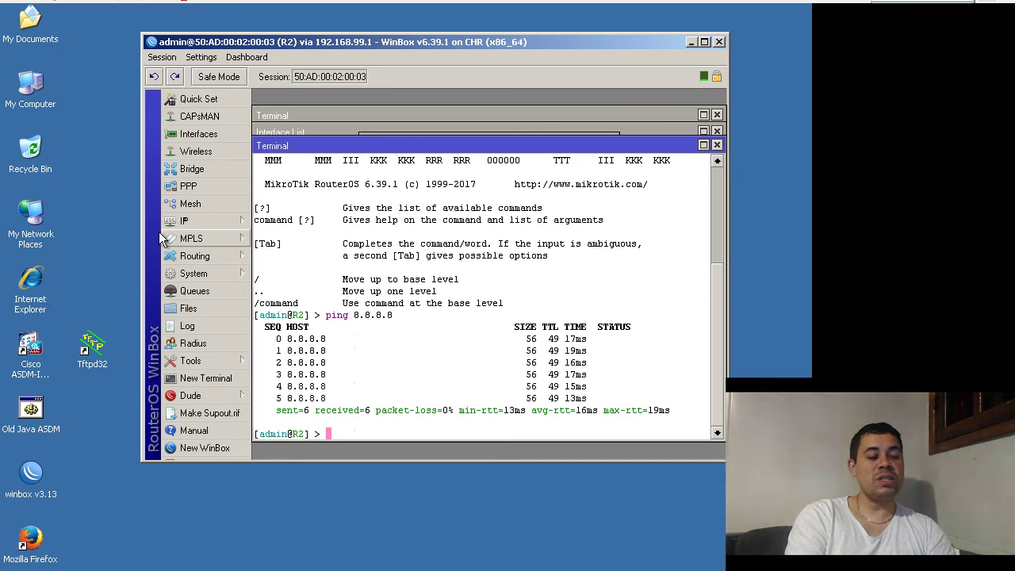
pyautogui.click(191, 220)
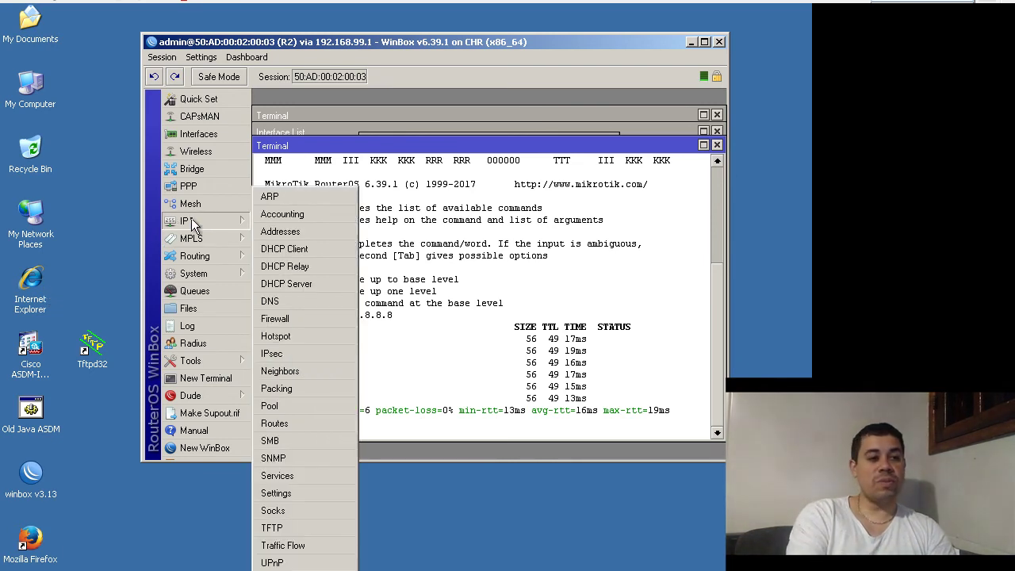
# - Open R2's OSPF-learned 0.0.0.0/0 route properties, then maximize and close R2's WinBox window
pyautogui.click(273, 423)
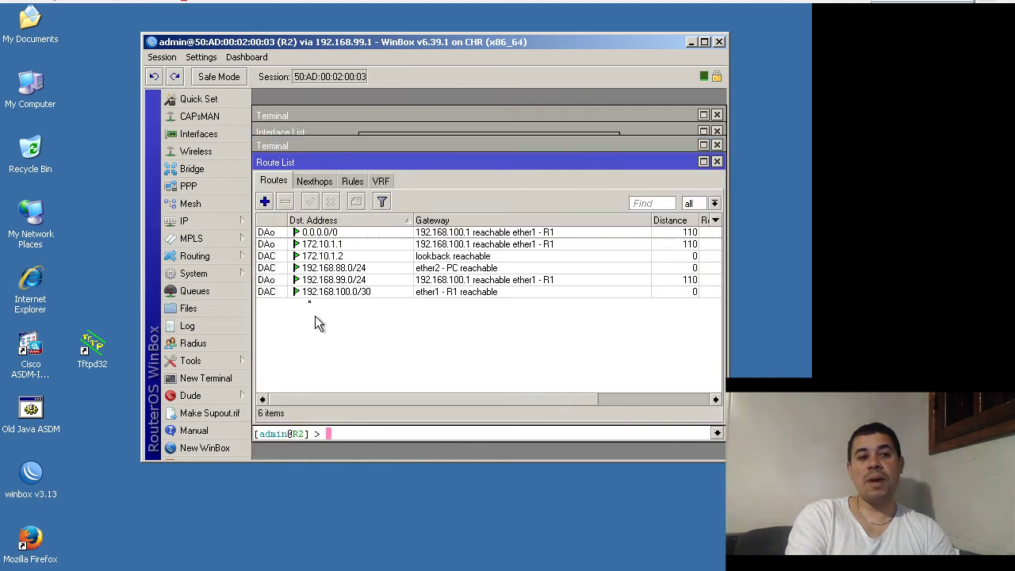
pyautogui.doubleClick(311, 235)
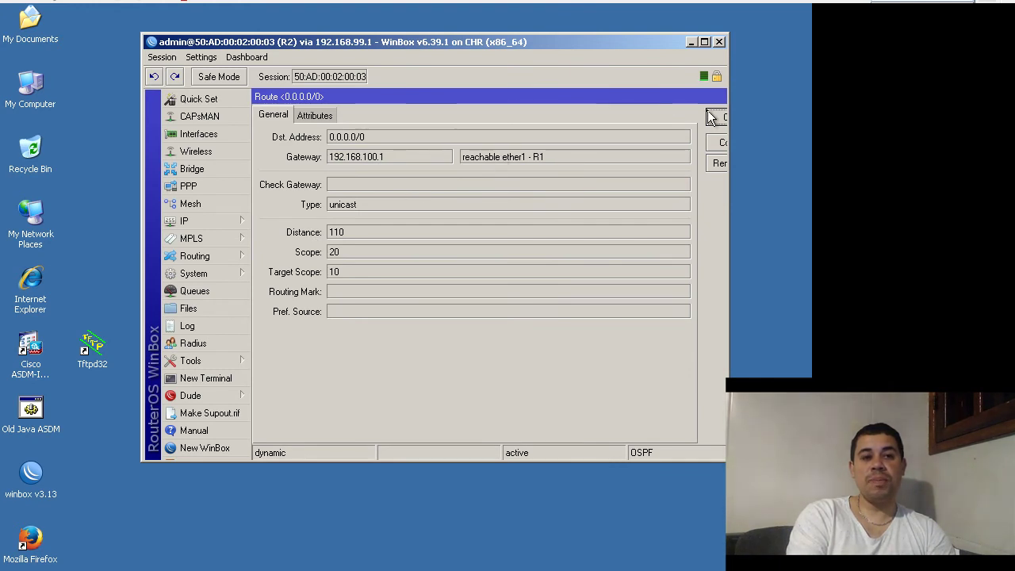
pyautogui.click(722, 142)
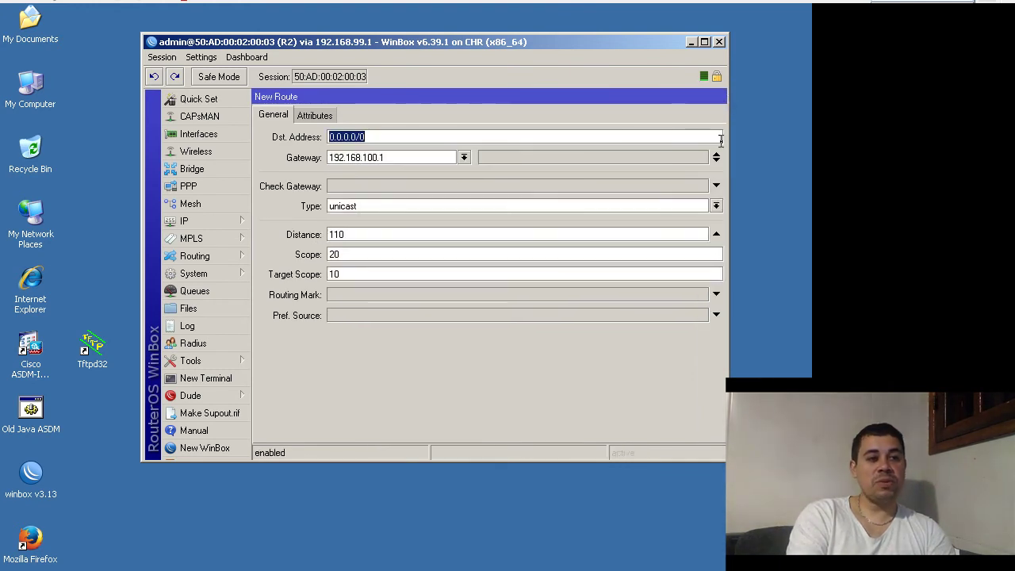
pyautogui.click(704, 42)
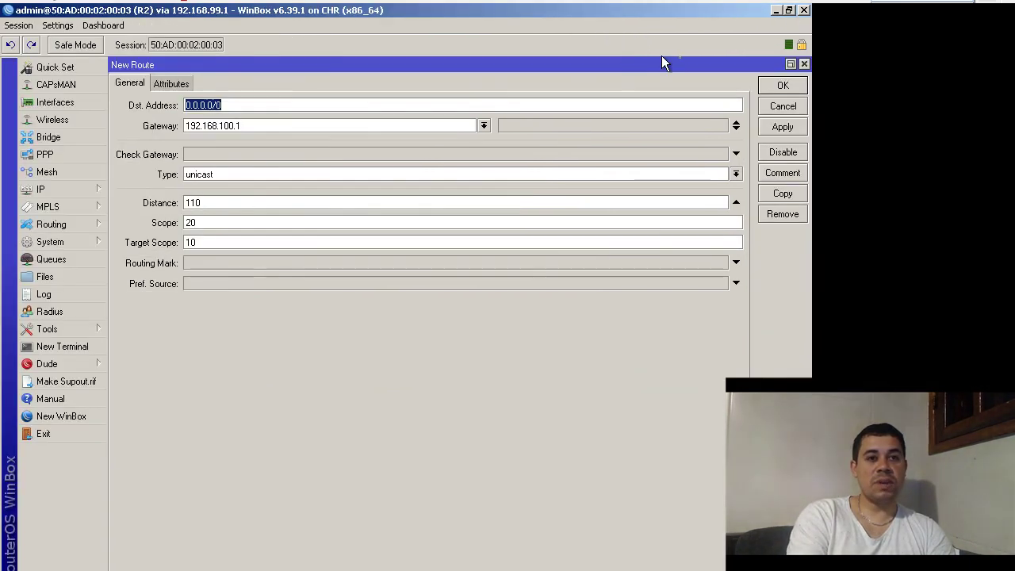
pyautogui.click(803, 11)
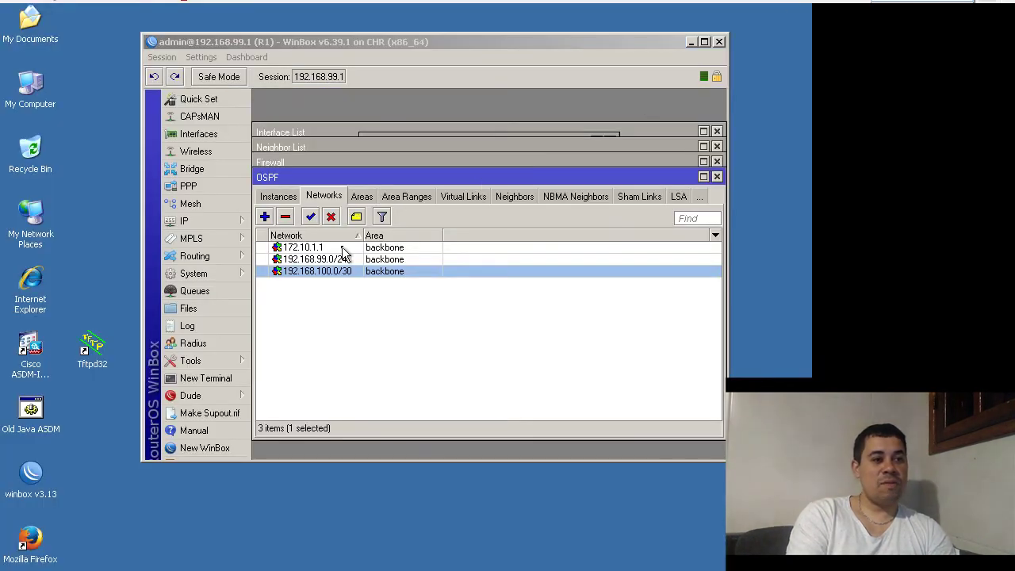
# - Show R1's seven-entry route list with OSPF routes via 192.168.100.2, then start a fresh WinBox login
pyautogui.click(238, 222)
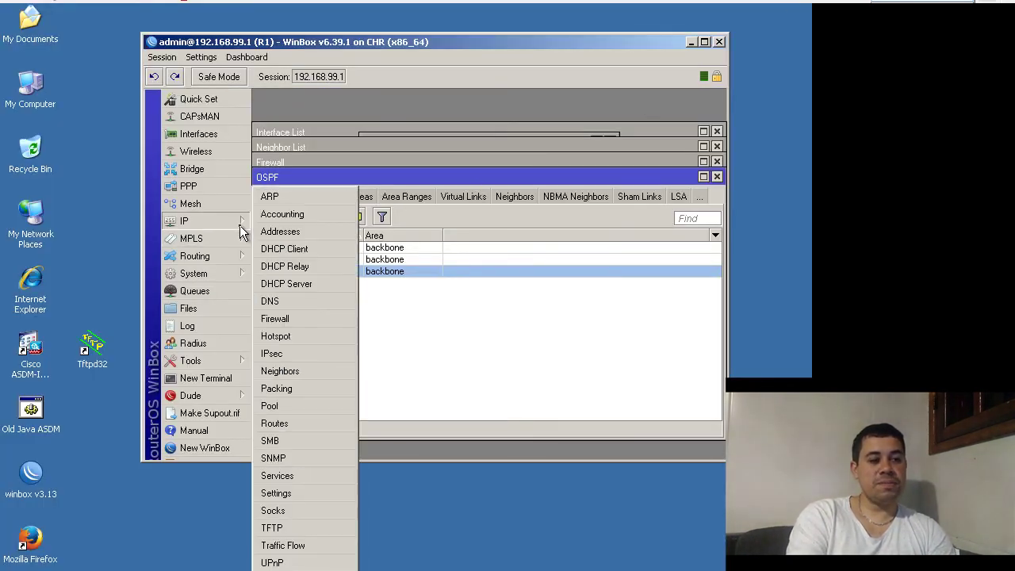
pyautogui.click(301, 424)
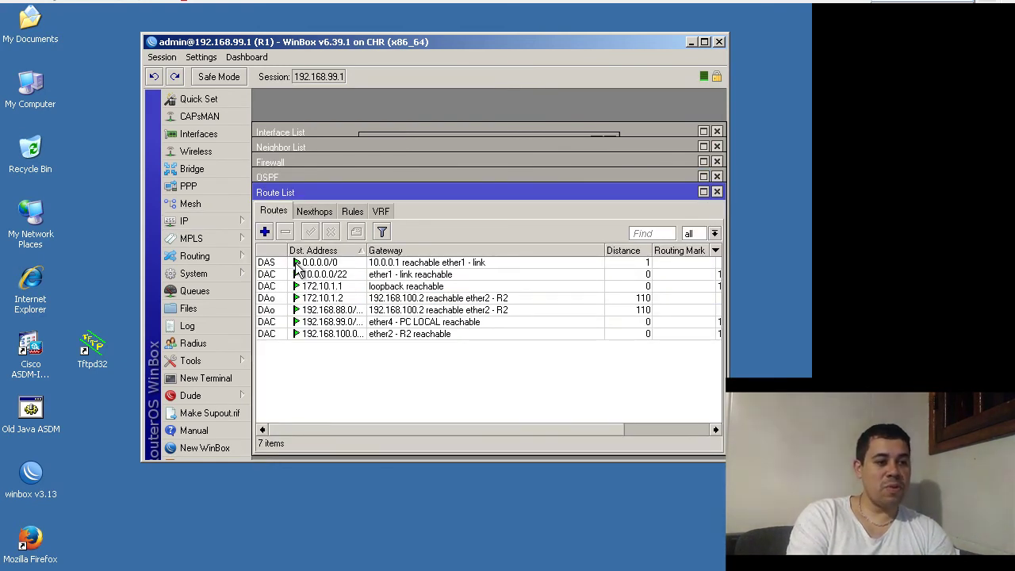
pyautogui.click(221, 449)
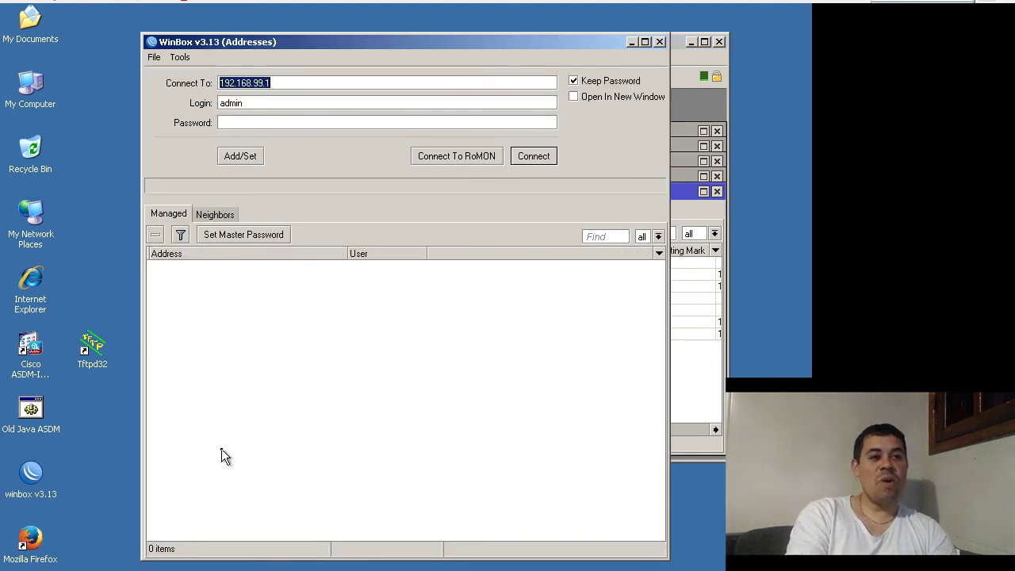
# - Log into R2 through its RoMON neighbour entry and inspect its dynamic active OSPF route 0.0.0.0/0
pyautogui.click(485, 158)
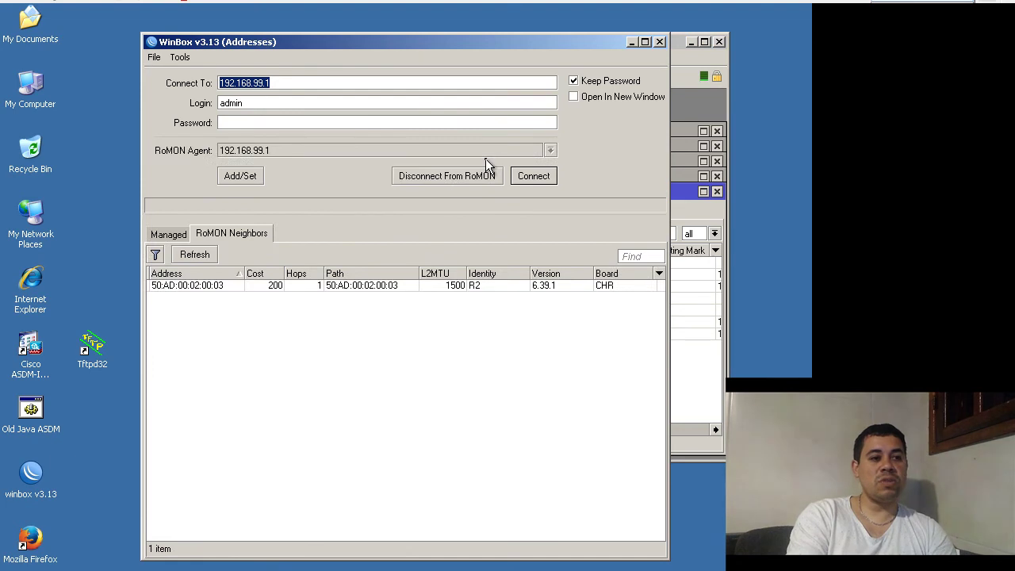
pyautogui.doubleClick(205, 285)
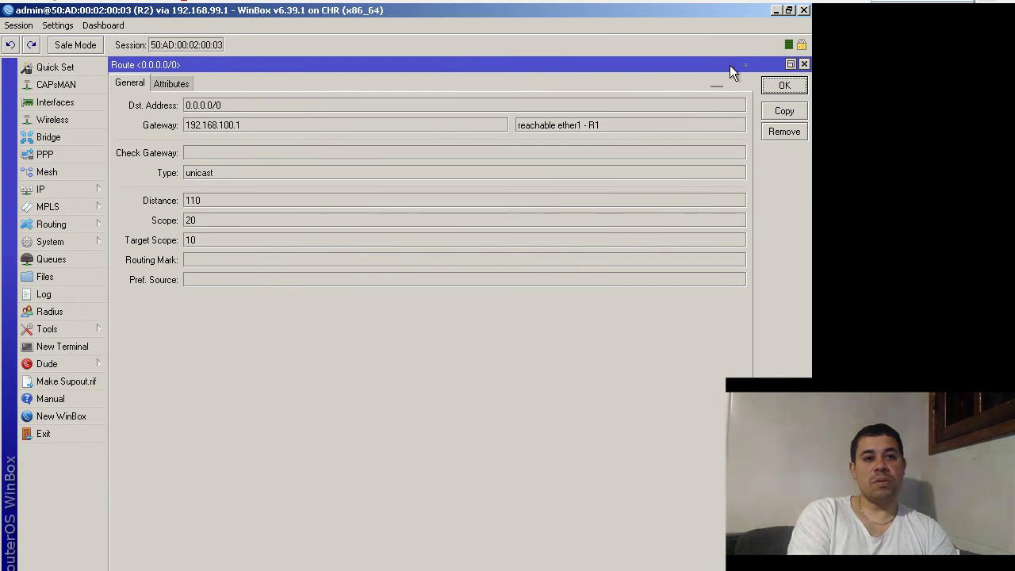
pyautogui.click(803, 64)
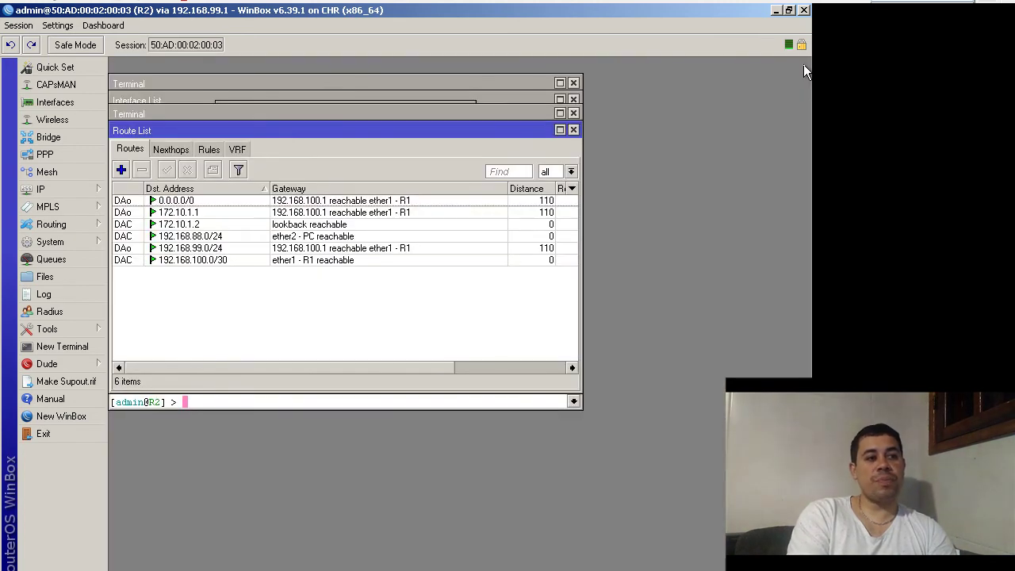
pyautogui.click(211, 203)
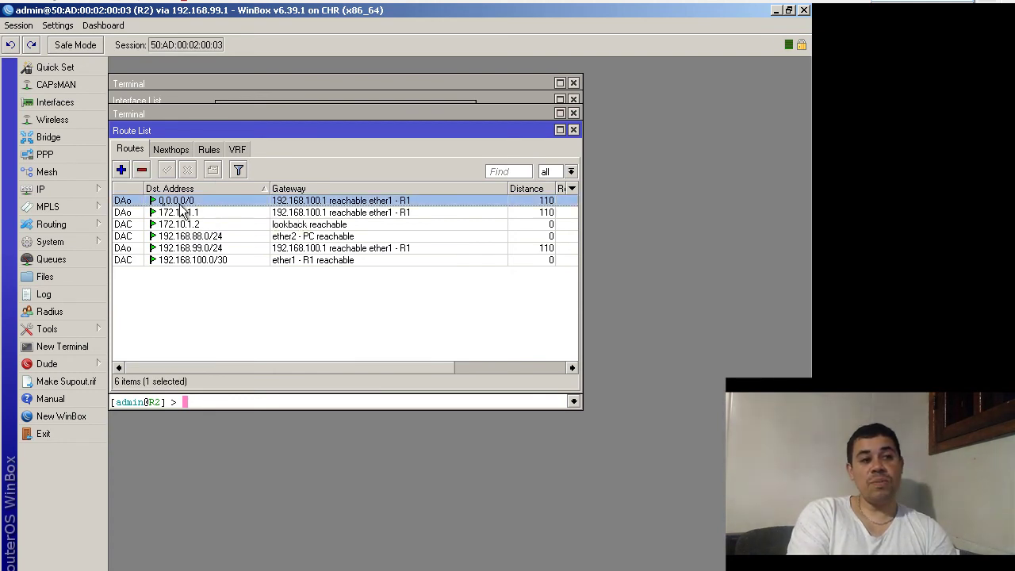
pyautogui.moveTo(133, 207)
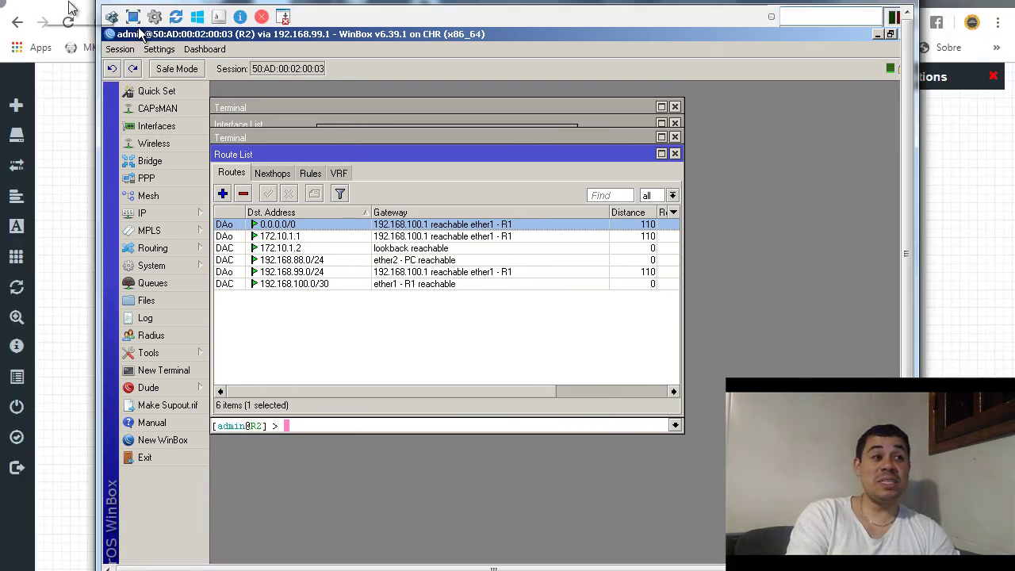
# - Open the VPC's console from the EVE-NG topology and close the blank duplicate PuTTY session
pyautogui.hotkey('alt', 'Tab')
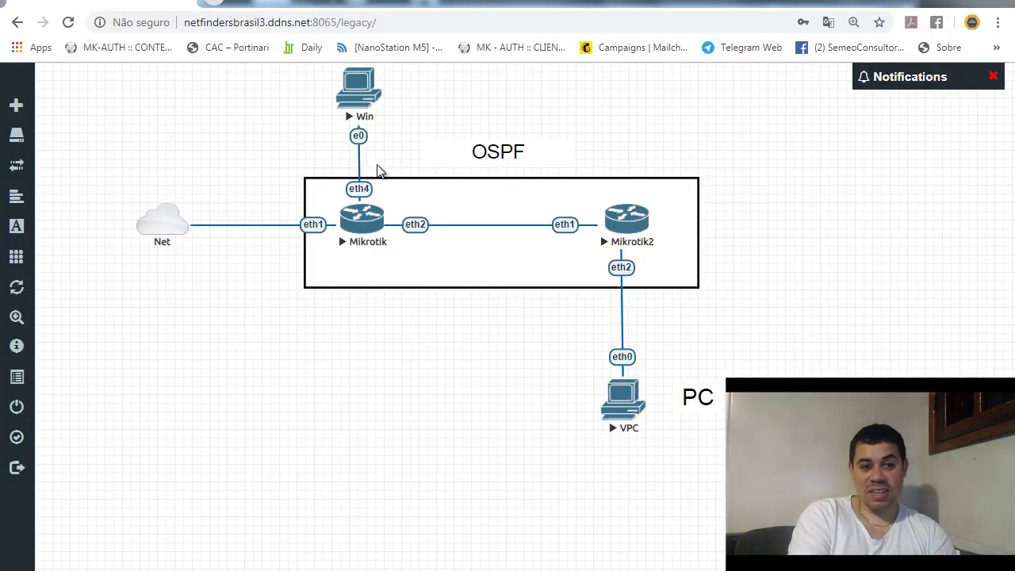
pyautogui.click(622, 397)
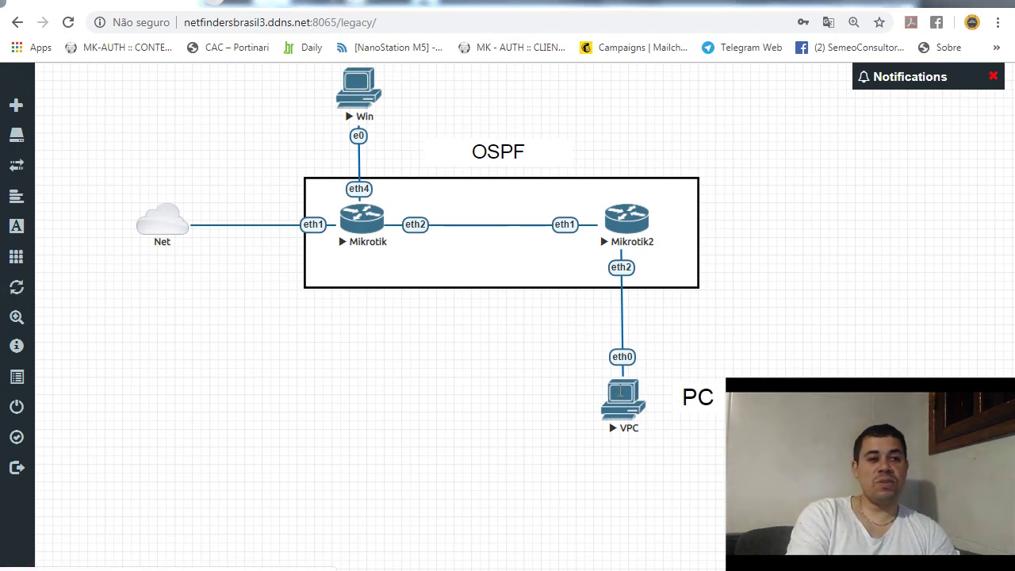
pyautogui.press('Return')
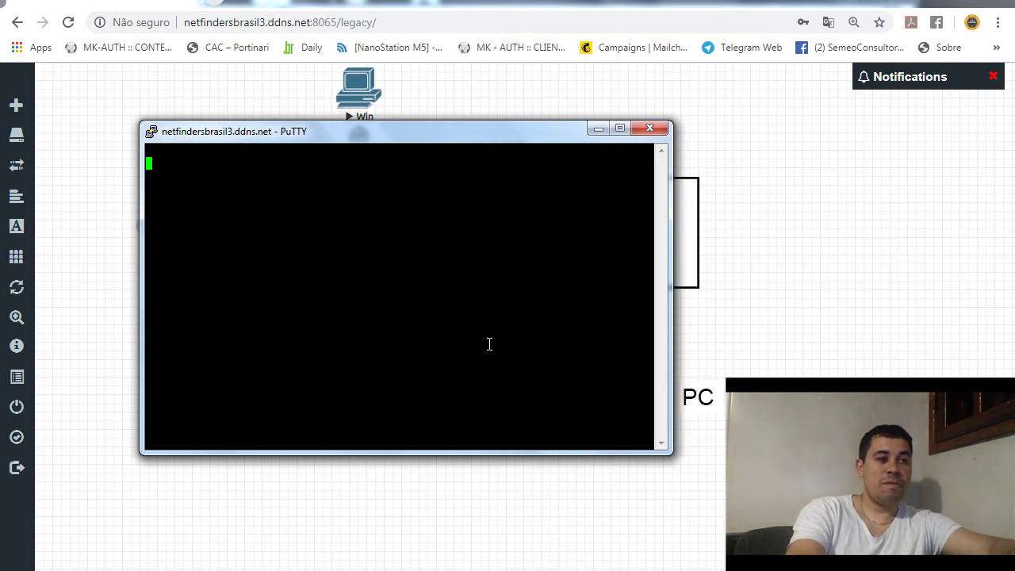
pyautogui.press('Return')
pyautogui.press('Return')
pyautogui.press('Return')
pyautogui.press('Return')
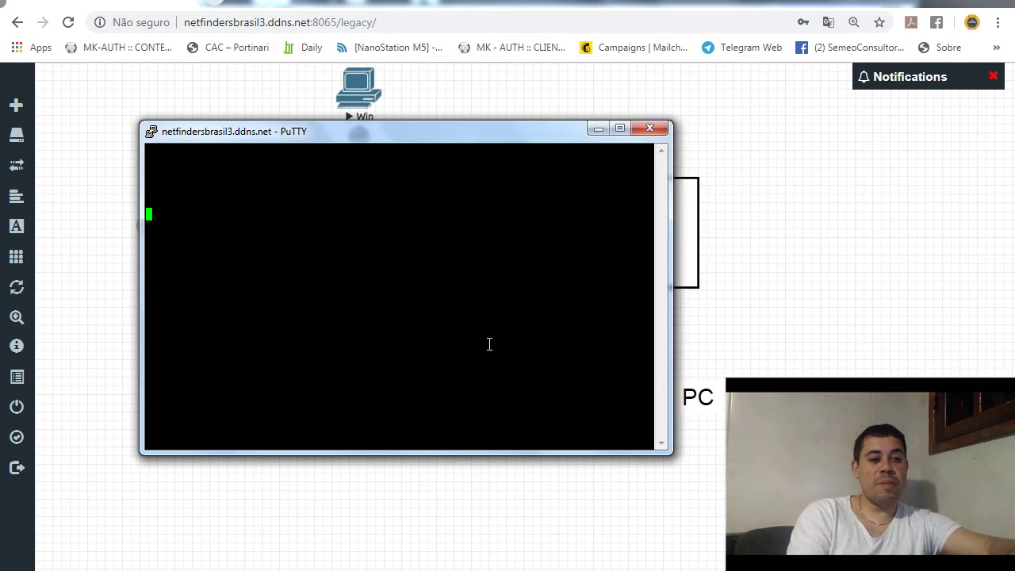
pyautogui.click(650, 129)
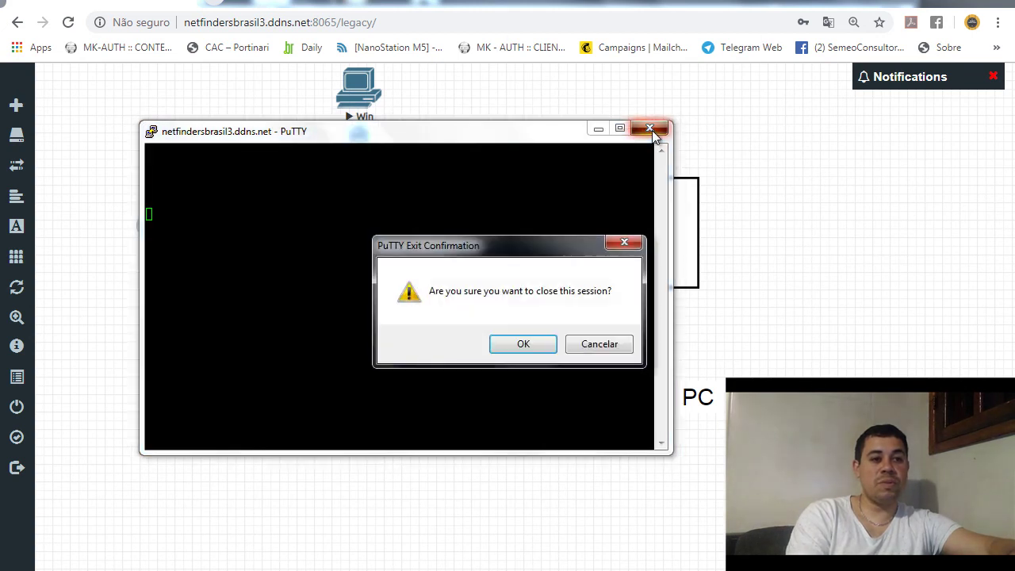
pyautogui.click(521, 341)
# - Renew the VPC's DHCP lease with the dhcp command in the VPCS console
pyautogui.hotkey('alt', 'Tab')
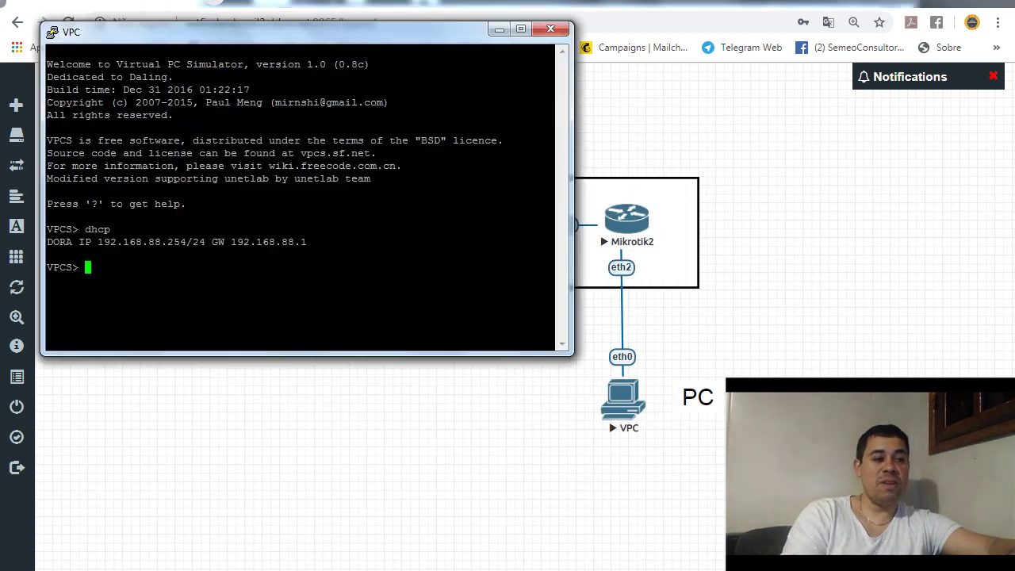
pyautogui.write('dhcp')
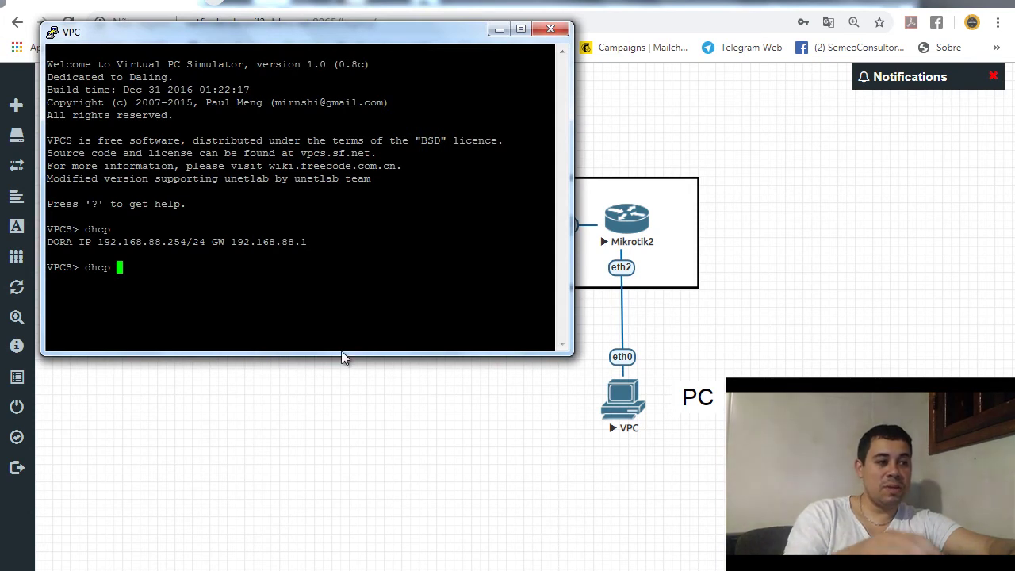
pyautogui.press('Return')
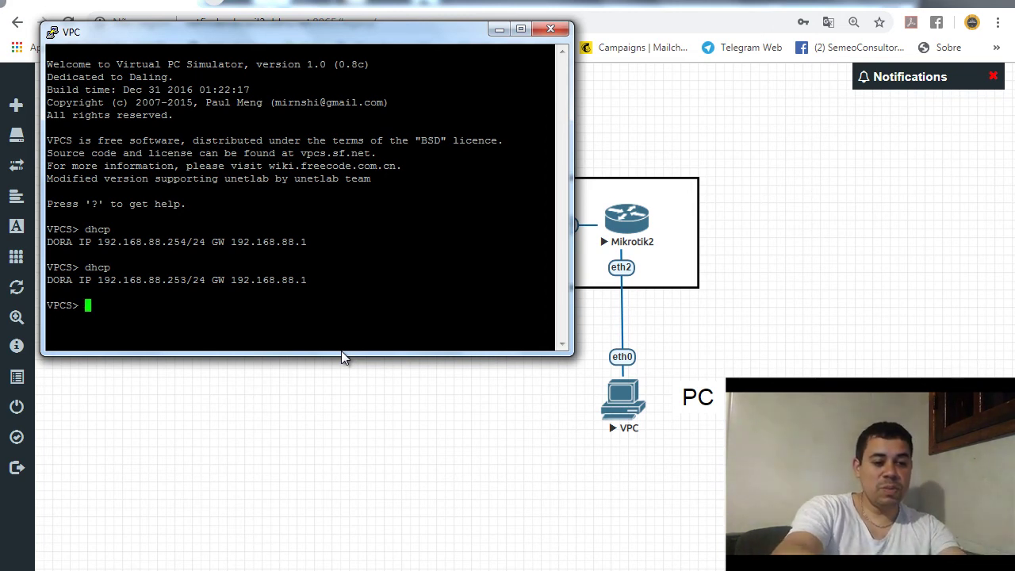
# - Ping 8.8.8.8 from the VPC, getting five replies, then close the console
pyautogui.write('ping ')
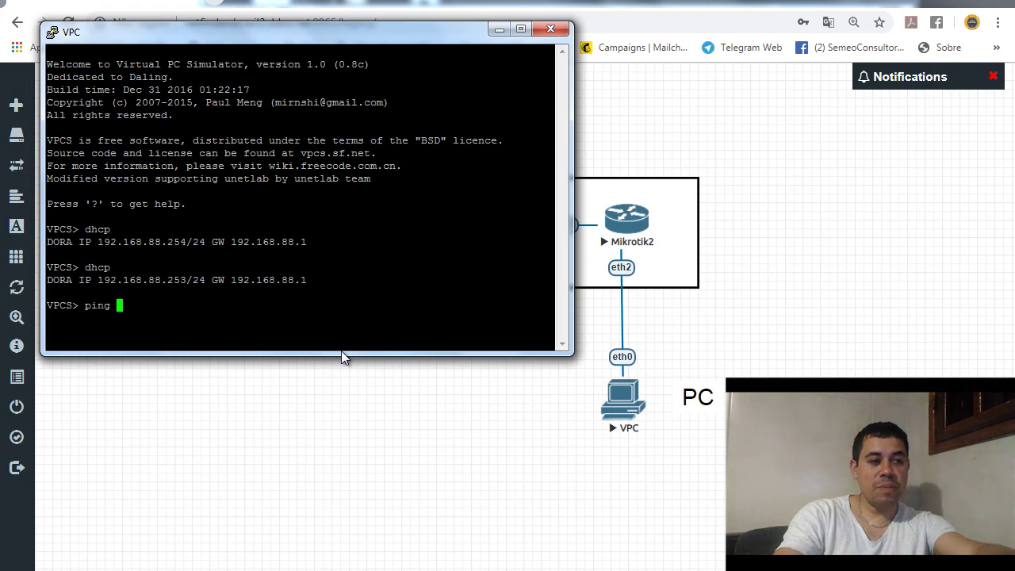
pyautogui.write('8.8.8.8')
pyautogui.press('Return')
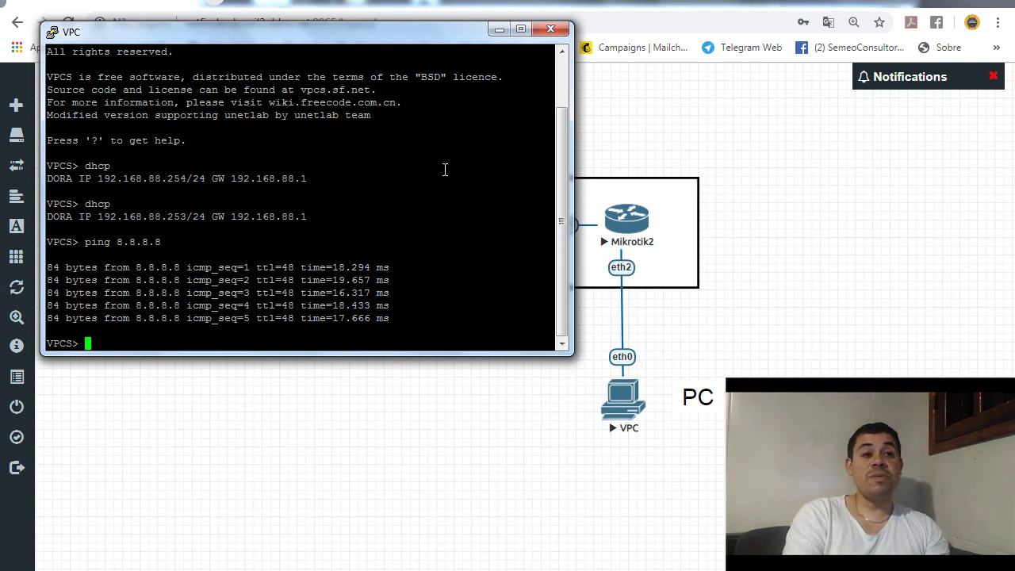
pyautogui.click(550, 29)
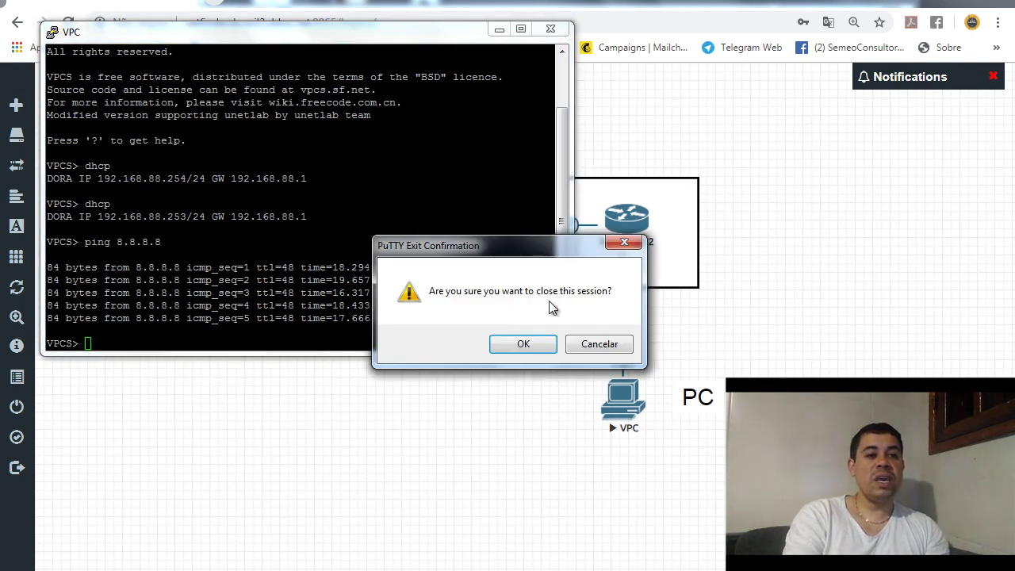
pyautogui.click(531, 349)
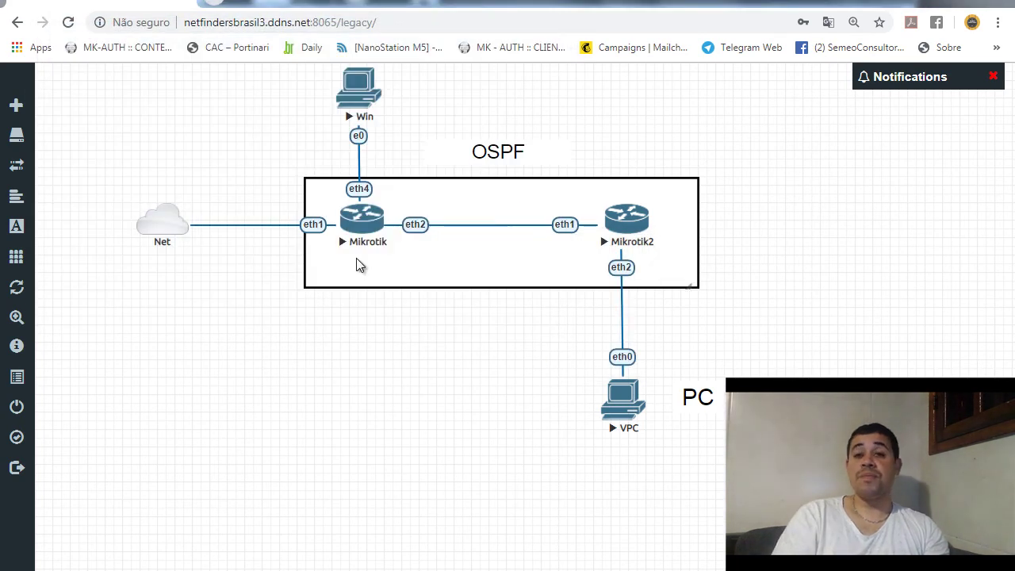